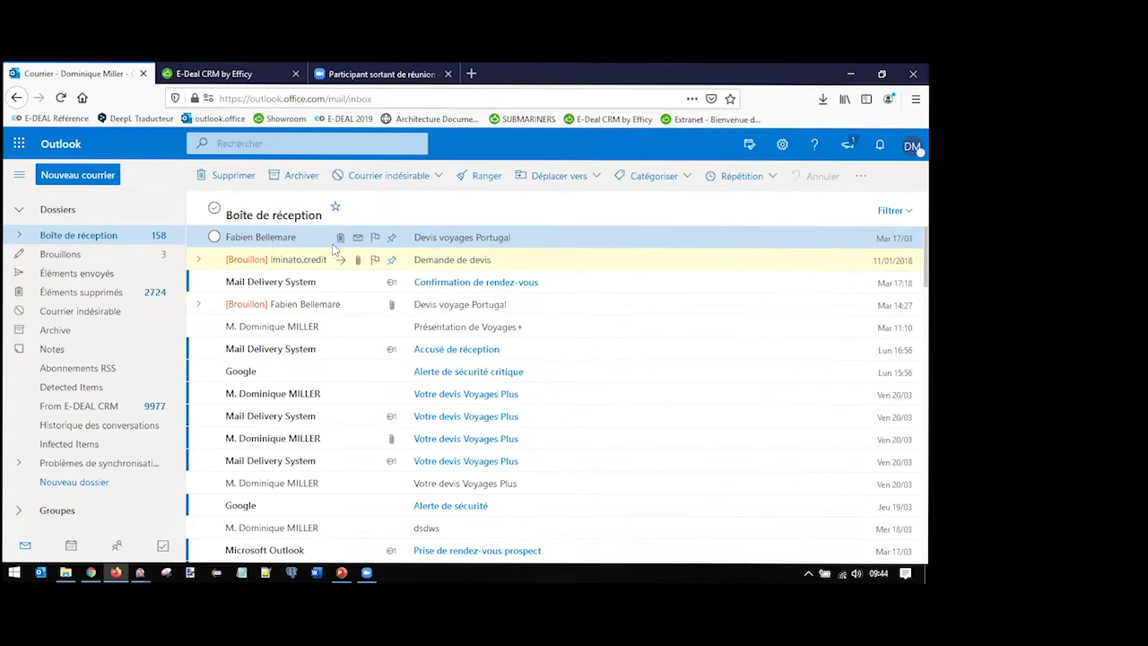
Open the "Devis voyages Portugal" email and read the sender's details in the E-DEAL CRM add-in.
left_click(460, 241)
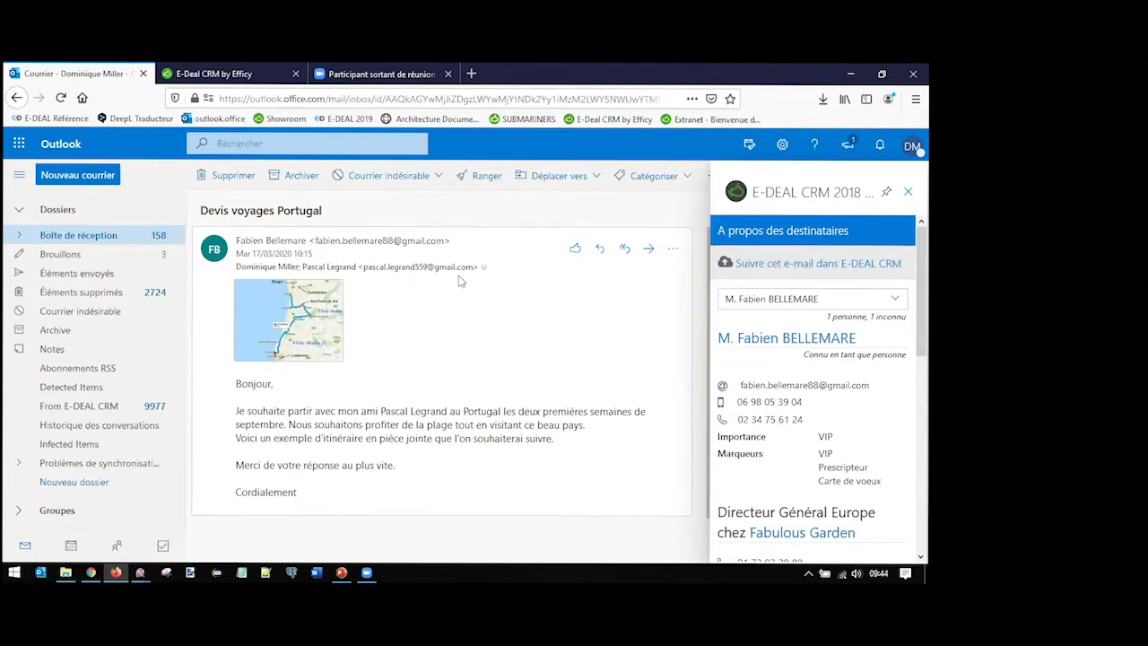
mouse_move(282, 347)
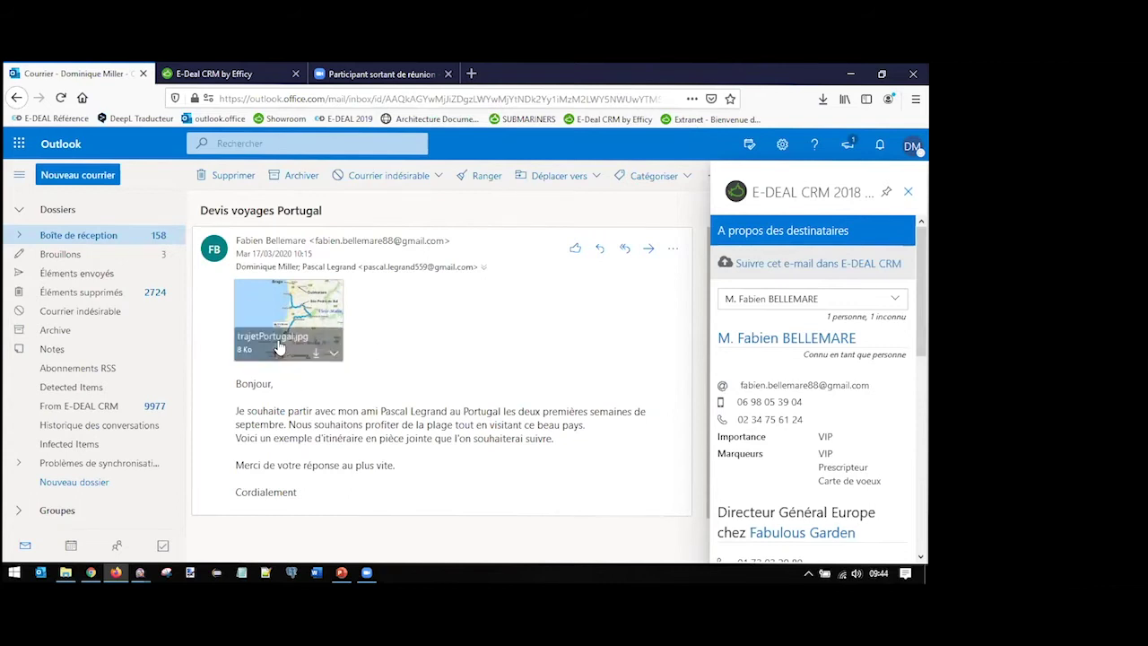
scroll(323, 390, "down", 1)
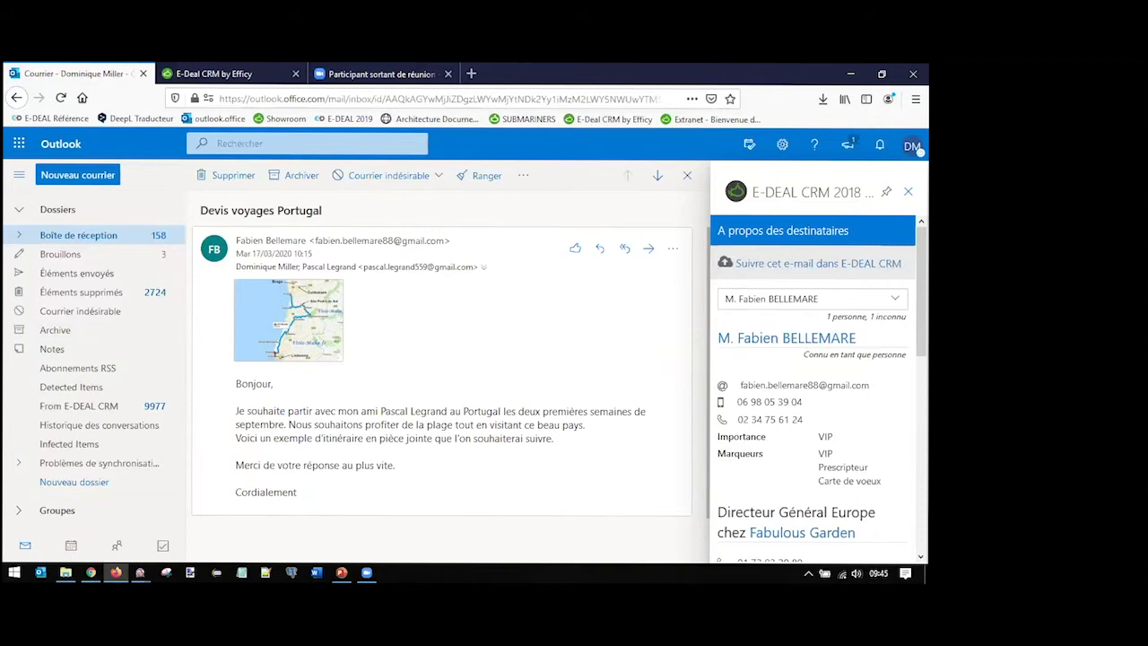
scroll(813, 281, "down", 1)
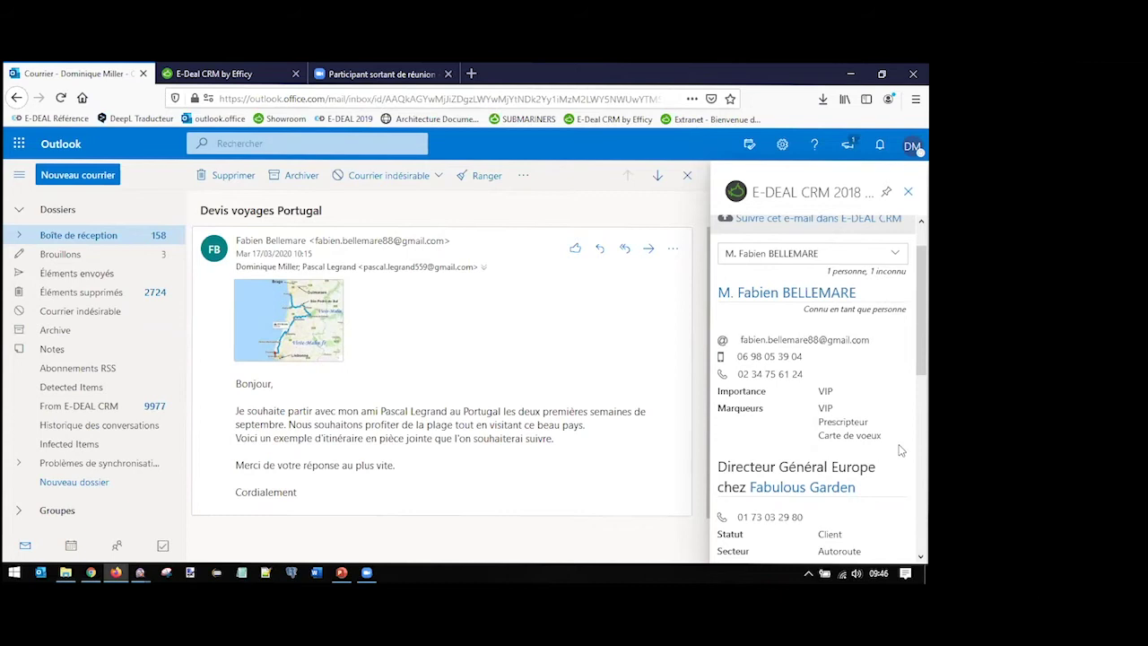
left_click_drag(920, 309, 921, 321)
scroll(825, 359, "down", 3)
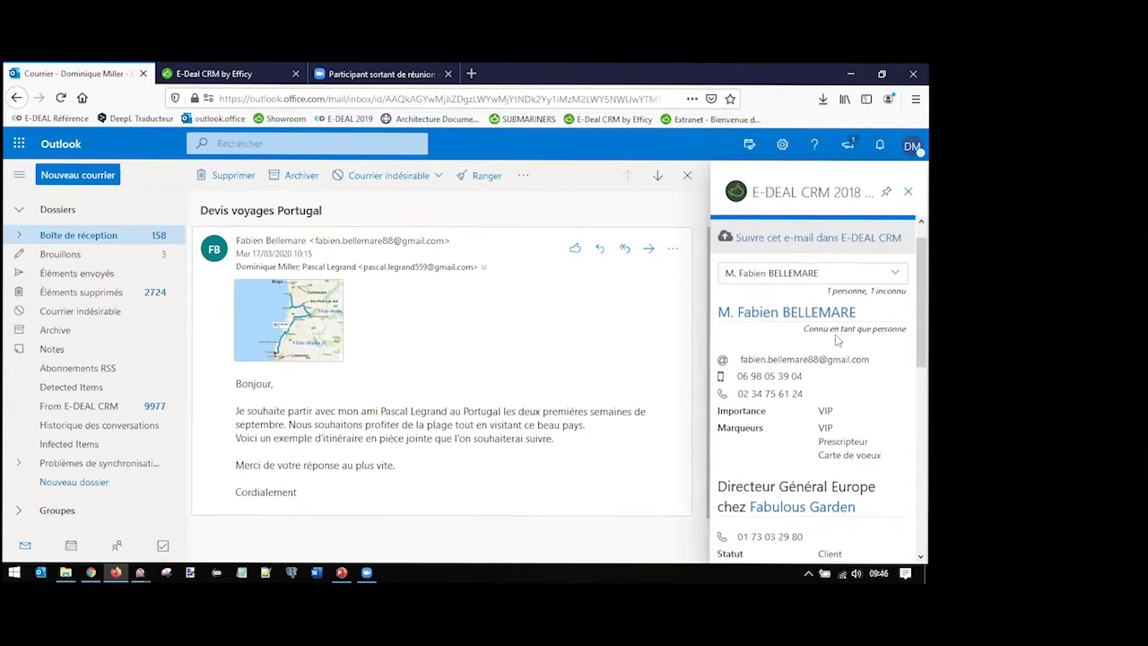
Consult the sender's full CRM record, close it, and examine the related opportunities and requests in the add-in.
left_click(768, 321)
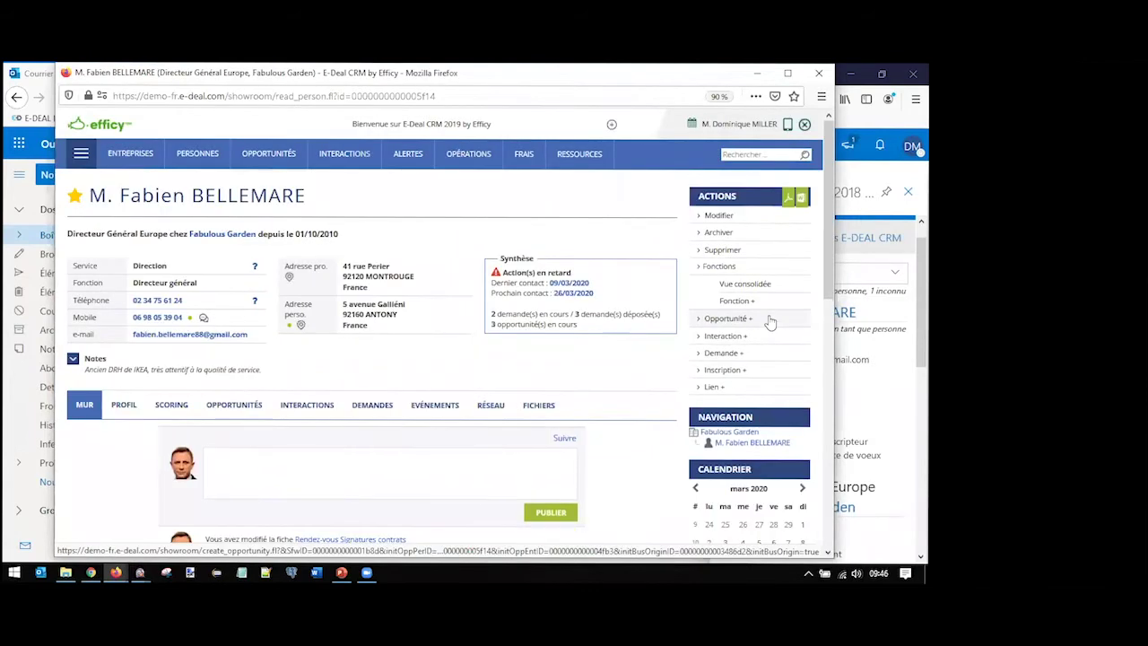
left_click(818, 73)
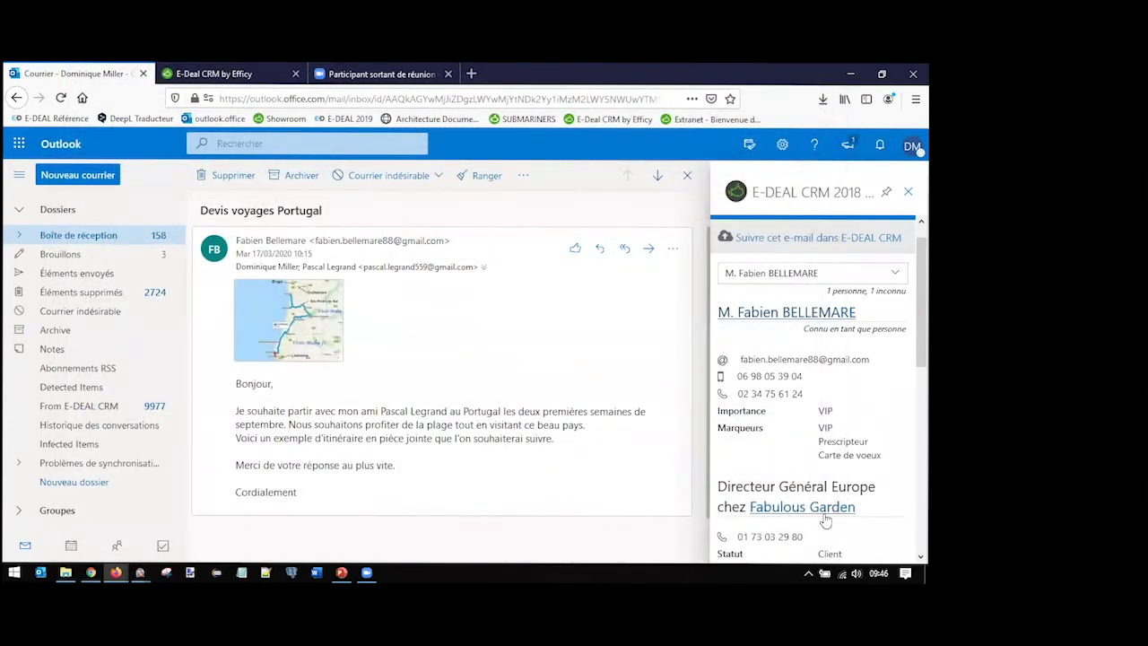
scroll(811, 508, "down", 5)
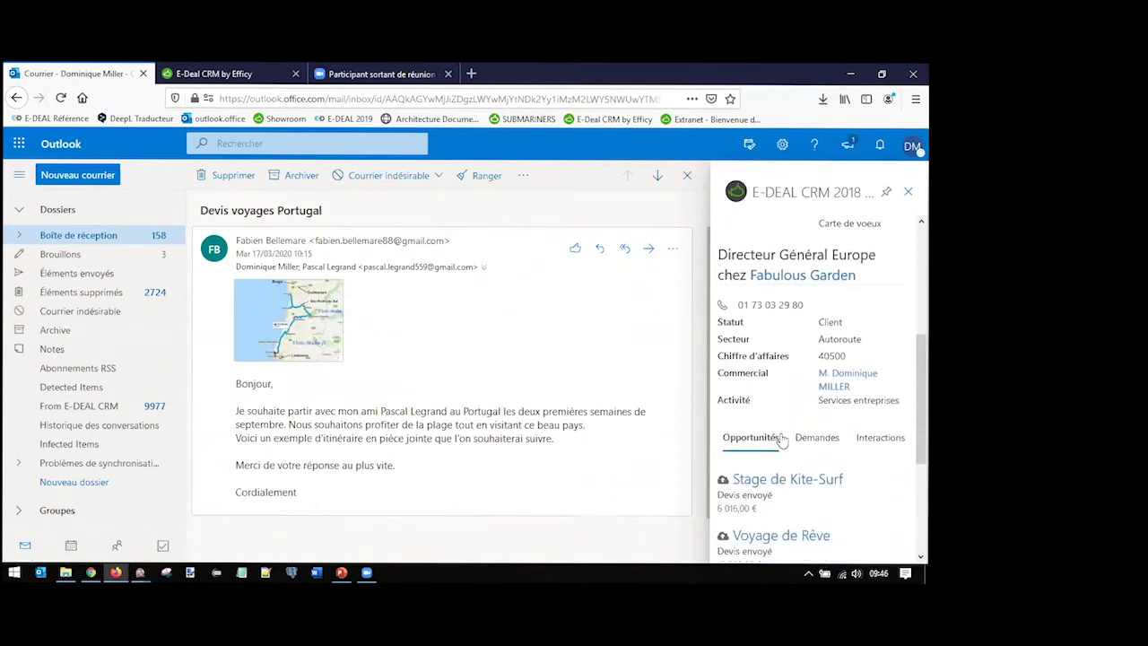
scroll(776, 438, "down", 2)
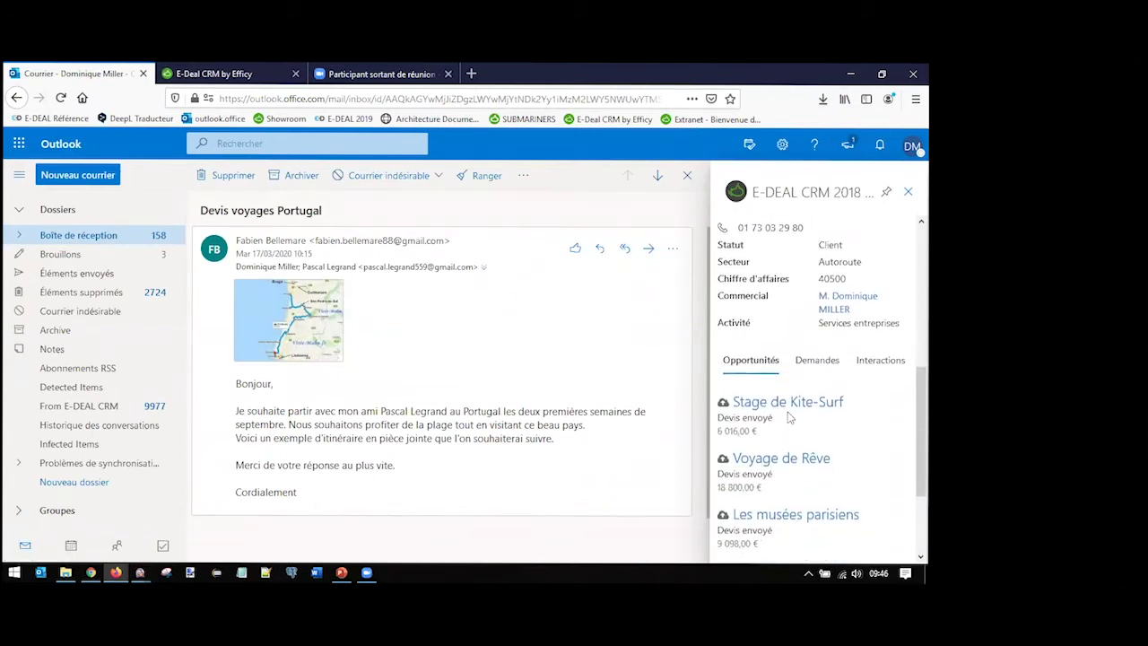
left_click(816, 360)
scroll(804, 394, "down", 3)
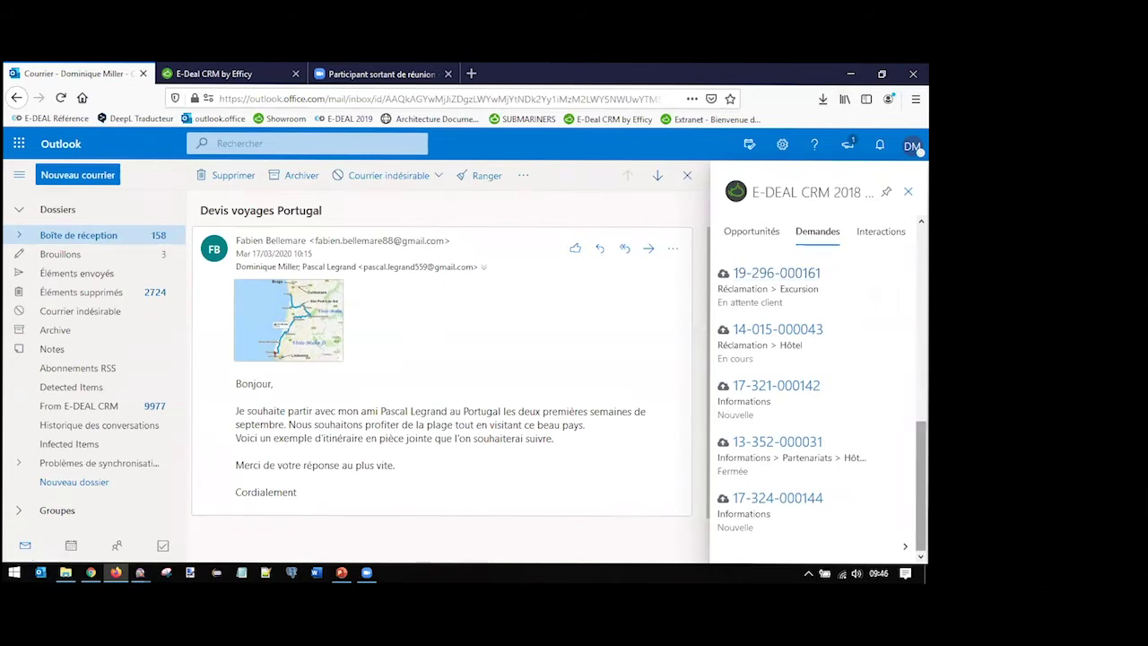
View the list of people attached to the email in the CRM add-in, and close the add-in.
scroll(816, 386, "up", 5)
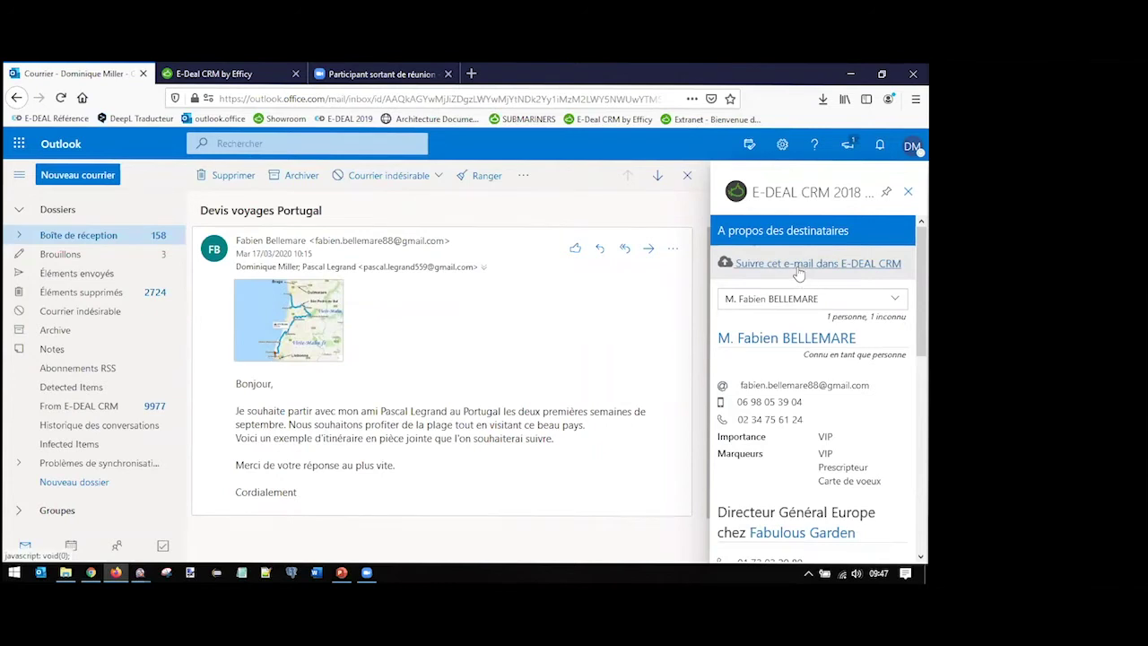
left_click(896, 302)
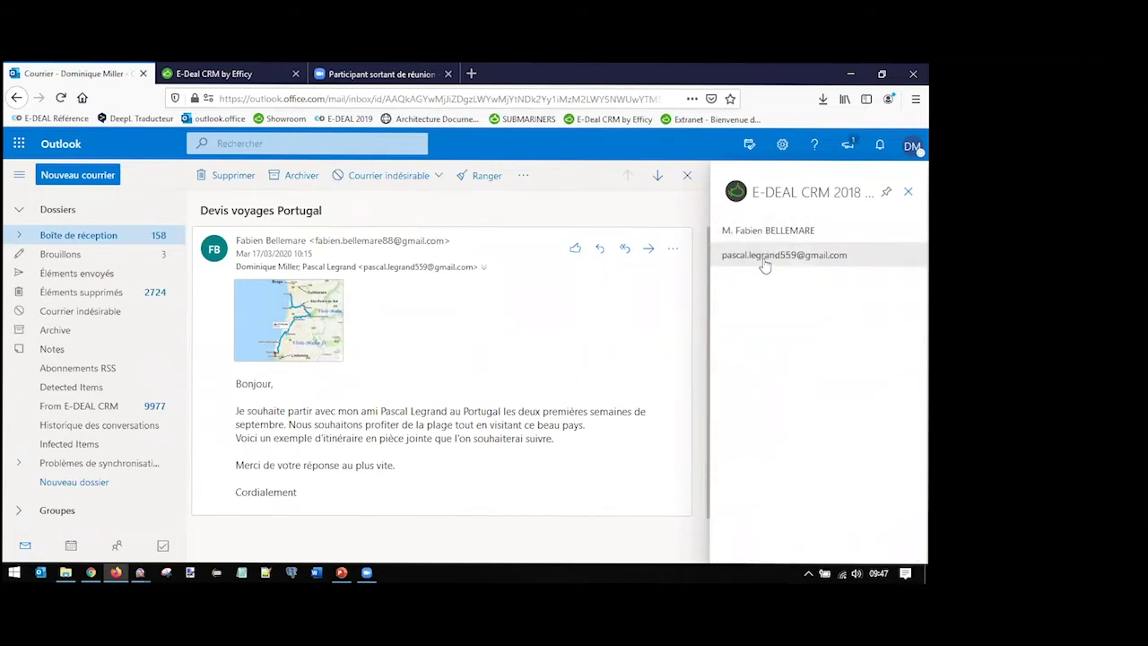
left_click(907, 192)
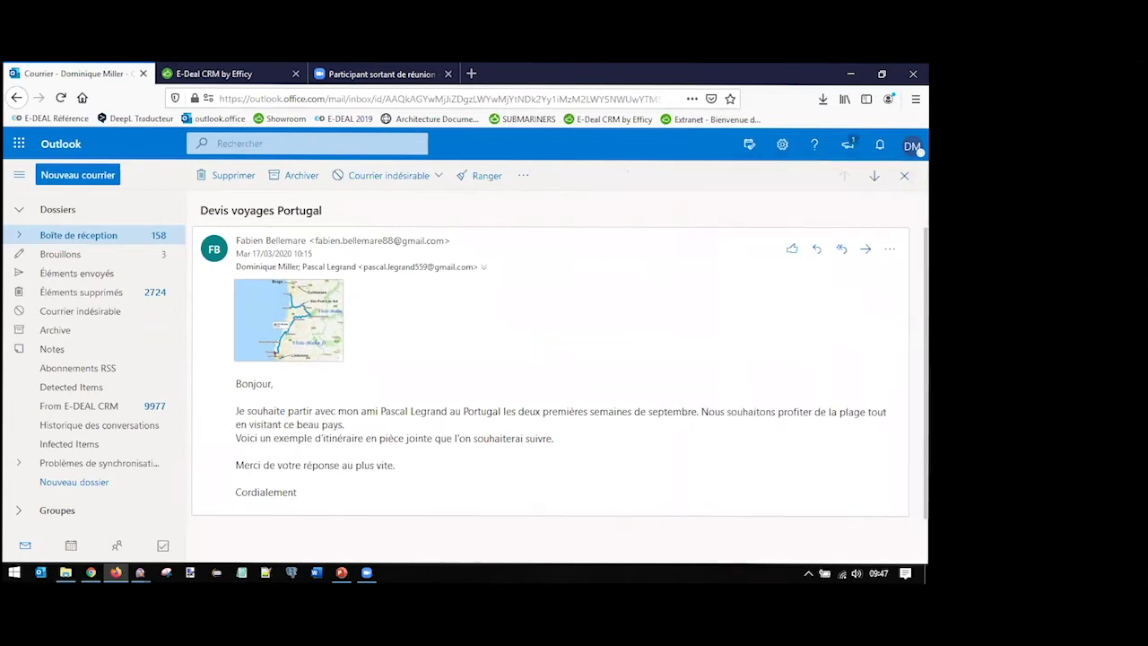
Open the E-DEAL CRM 2018 Showroom France add-in for the current email.
left_click(887, 249)
scroll(756, 450, "down", 3)
scroll(756, 450, "down", 2)
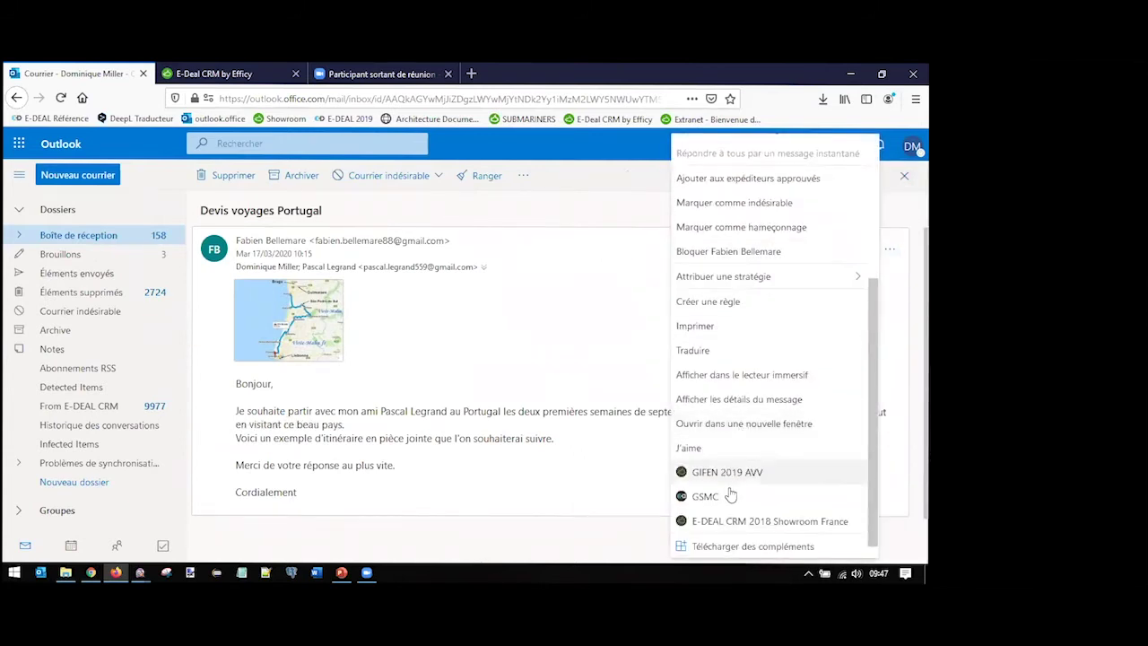
left_click(739, 530)
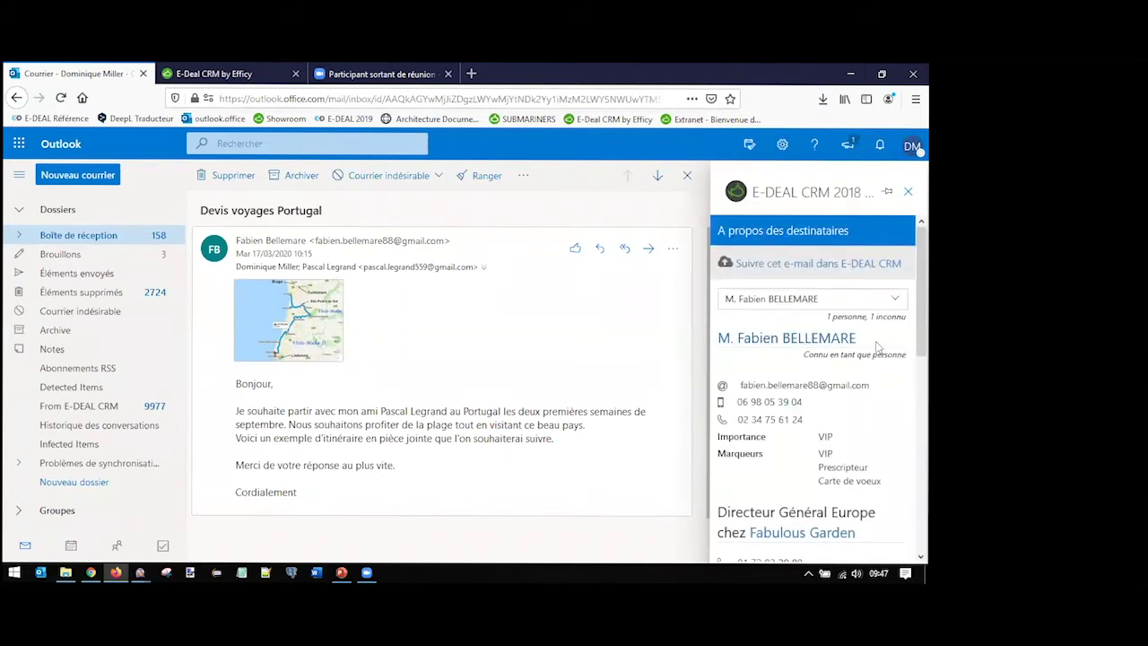
Start tracking the email in E-DEAL CRM and create a person record for the unknown recipient with the civility M.
left_click(792, 269)
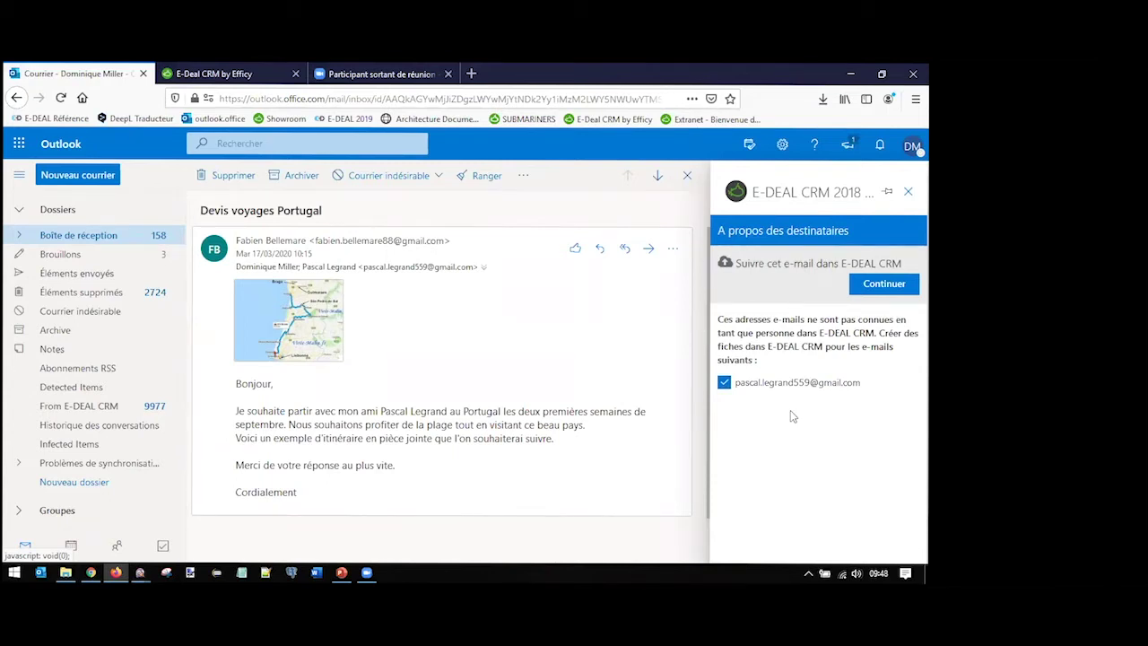
left_click(884, 284)
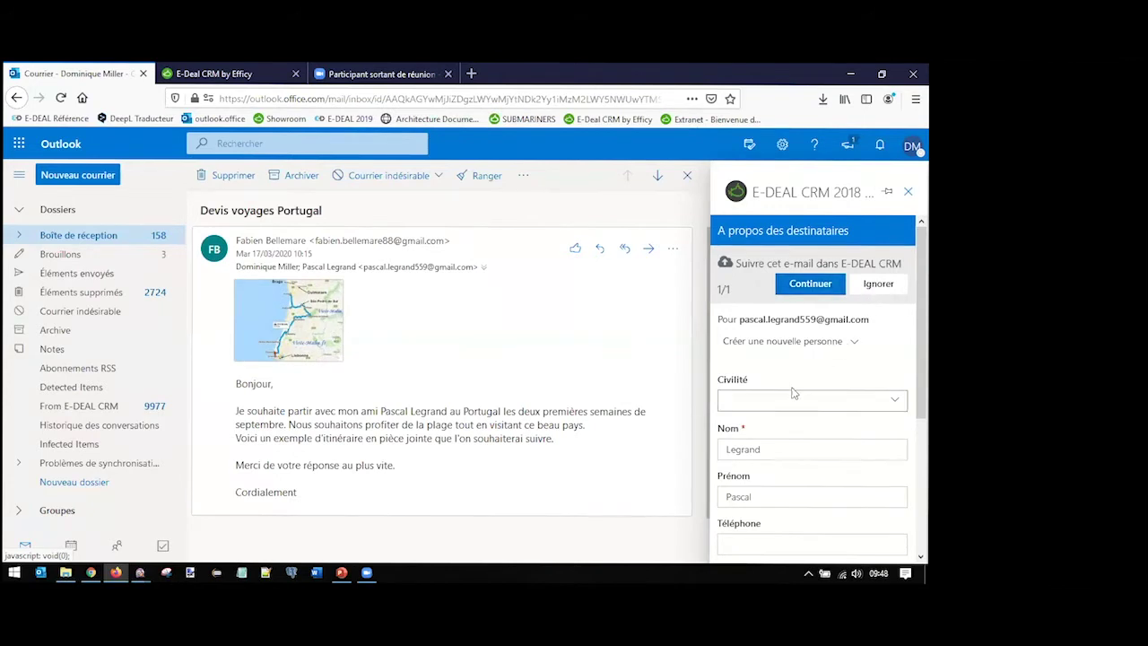
scroll(796, 395, "down", 1)
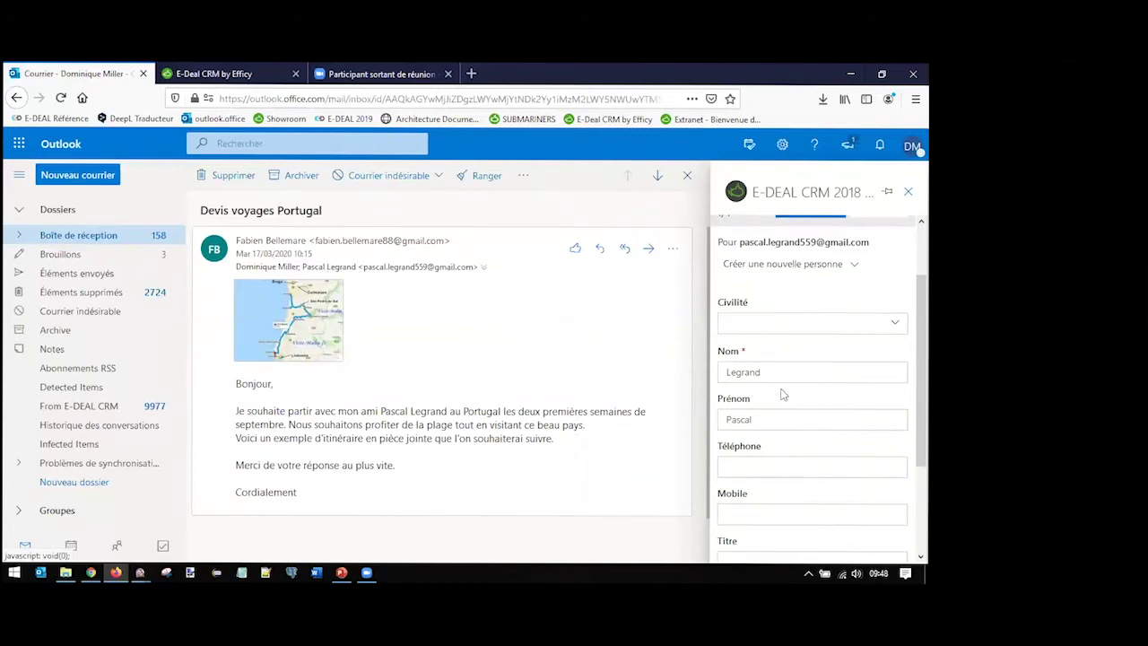
scroll(782, 394, "down", 3)
scroll(781, 388, "up", 2)
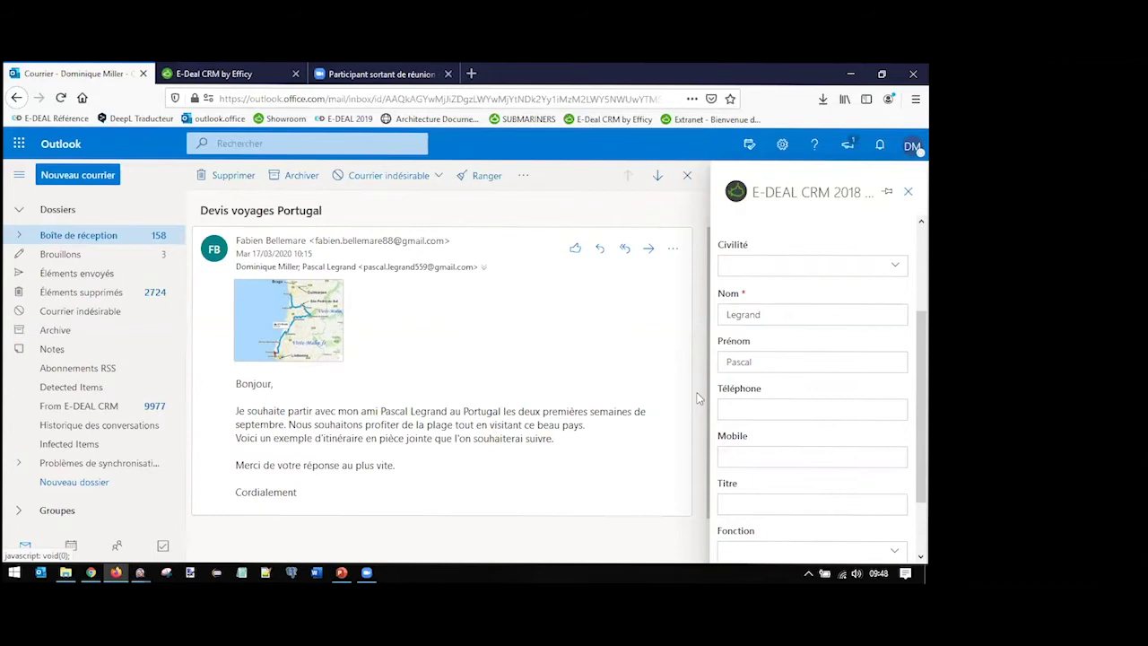
left_click(782, 268)
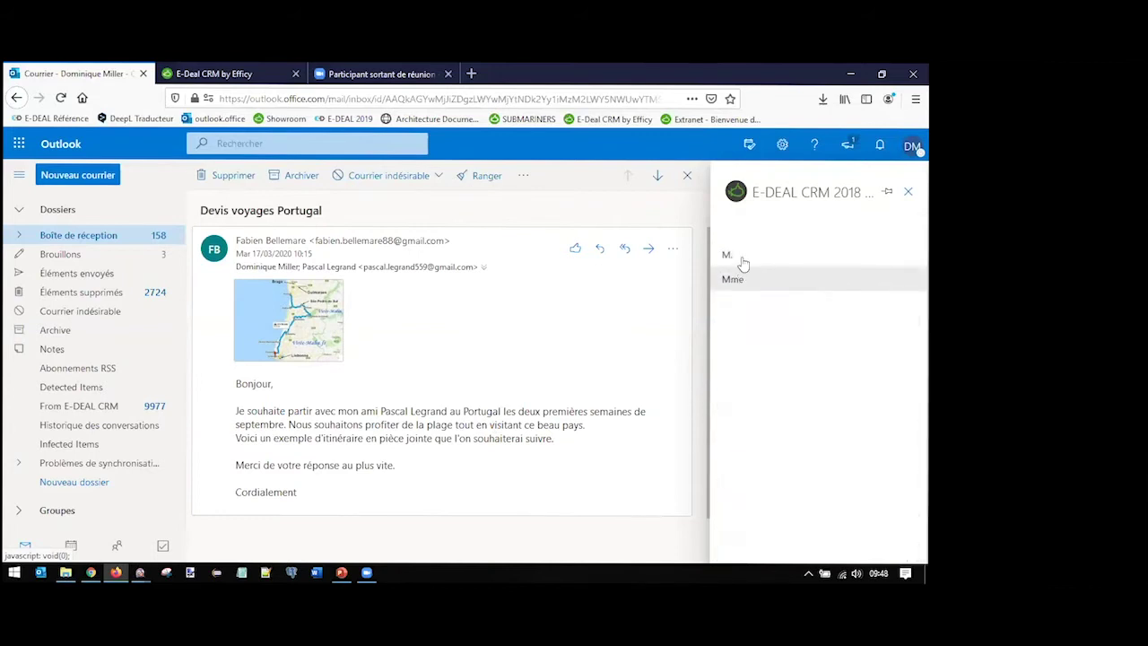
left_click(739, 260)
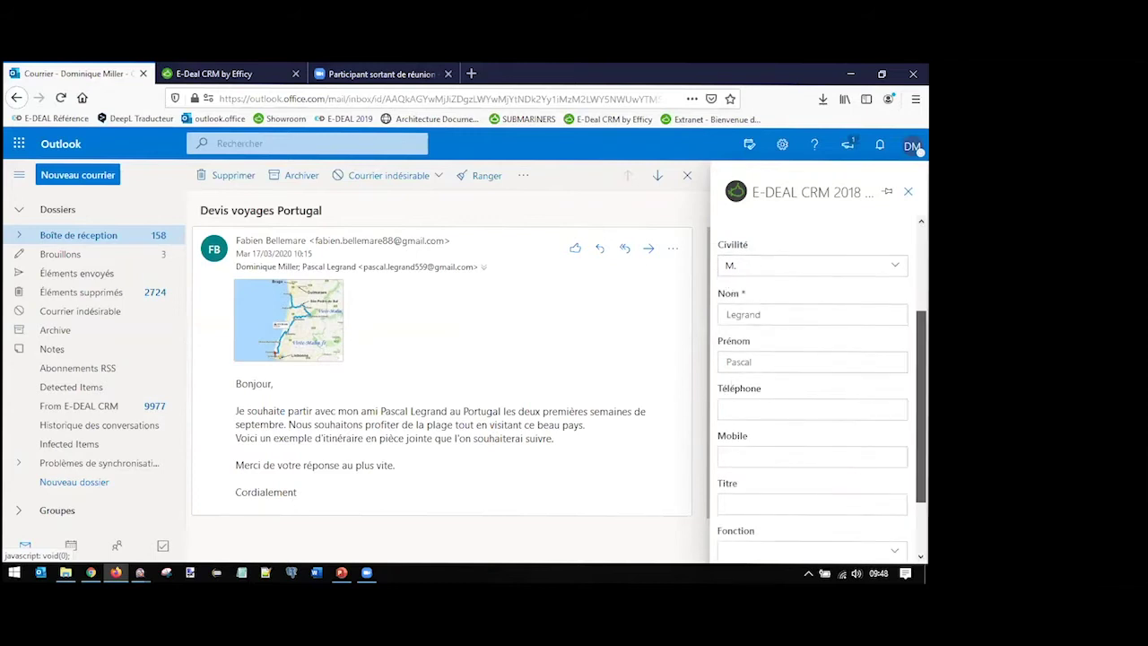
left_click(801, 265)
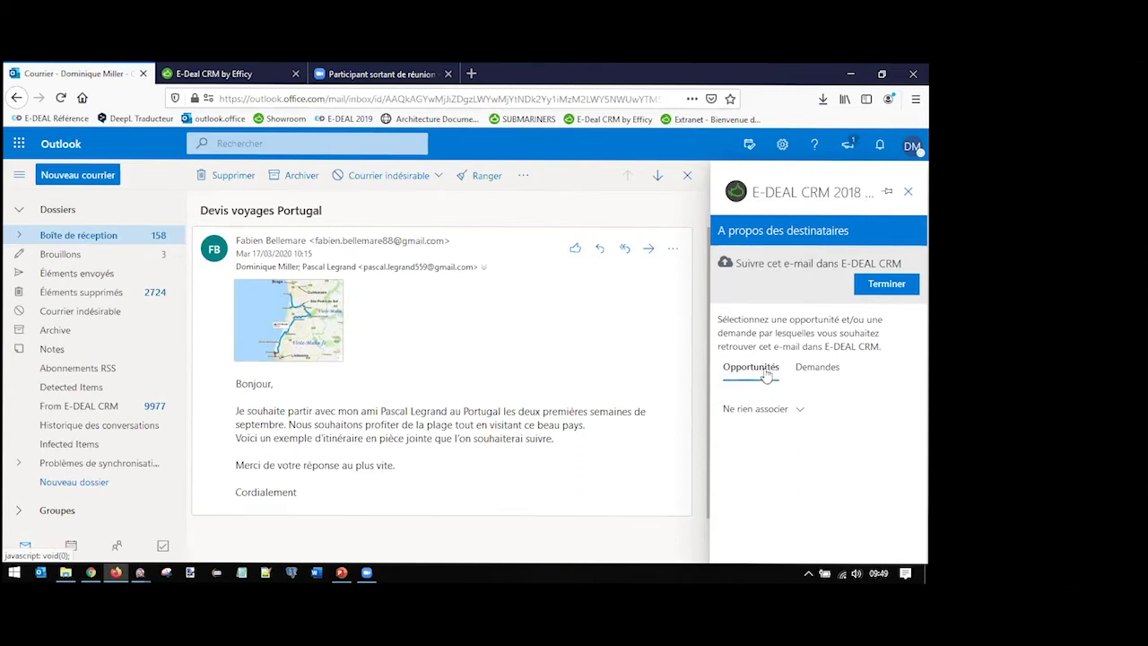
Start creating a new opportunity to associate with the email and title it "Voyage au Portugal".
left_click(798, 412)
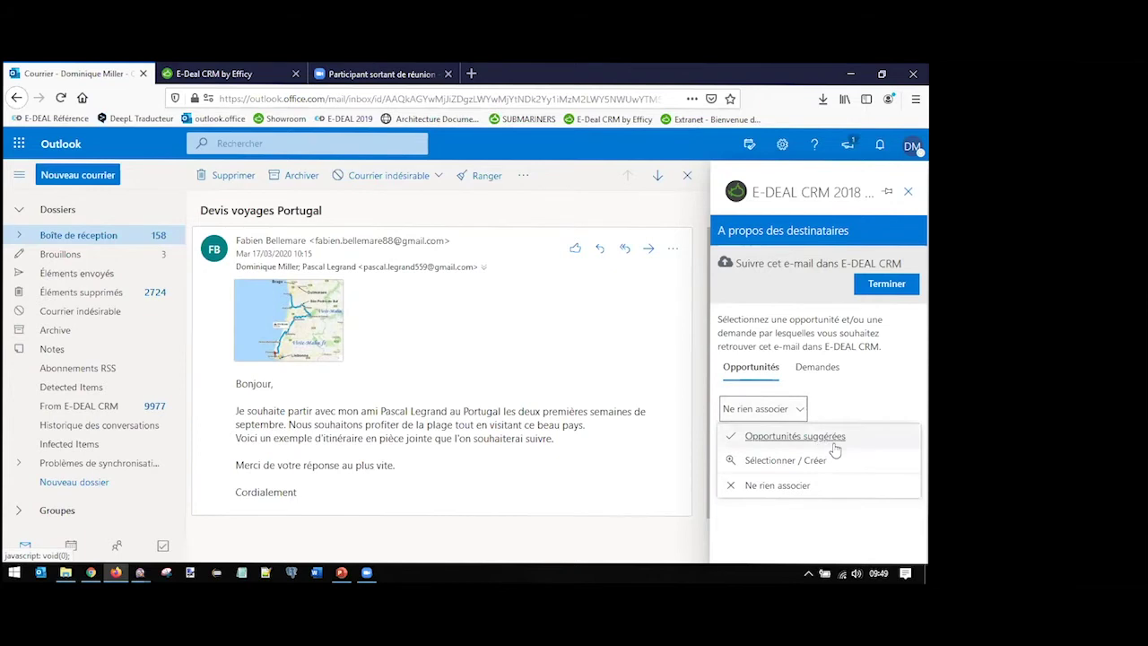
left_click(787, 463)
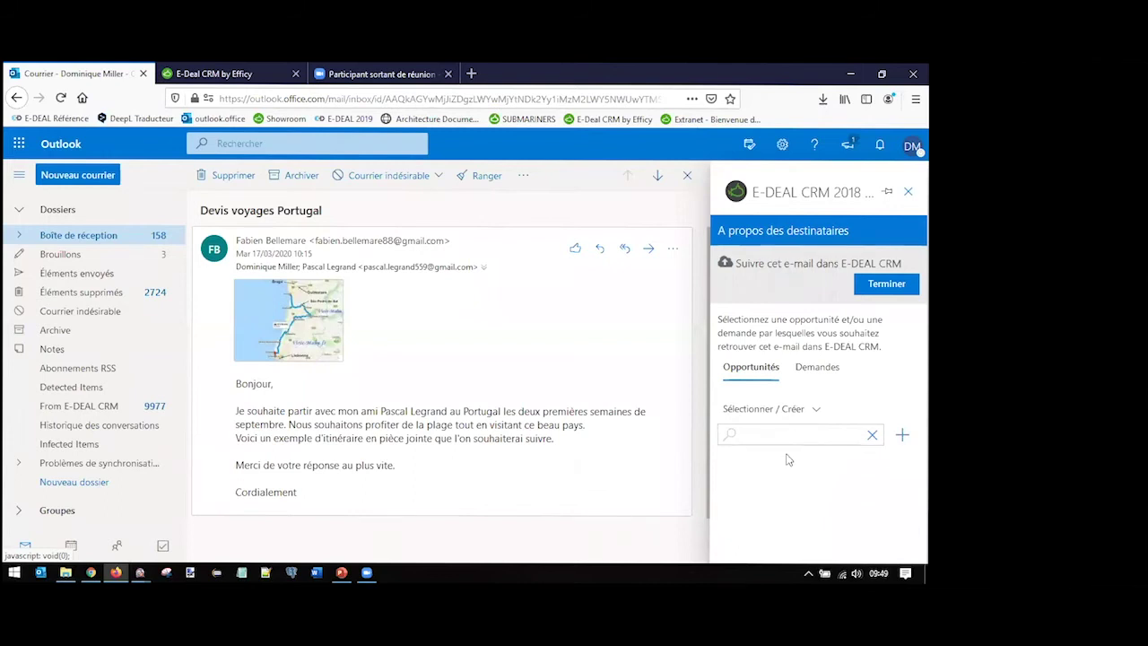
left_click(902, 436)
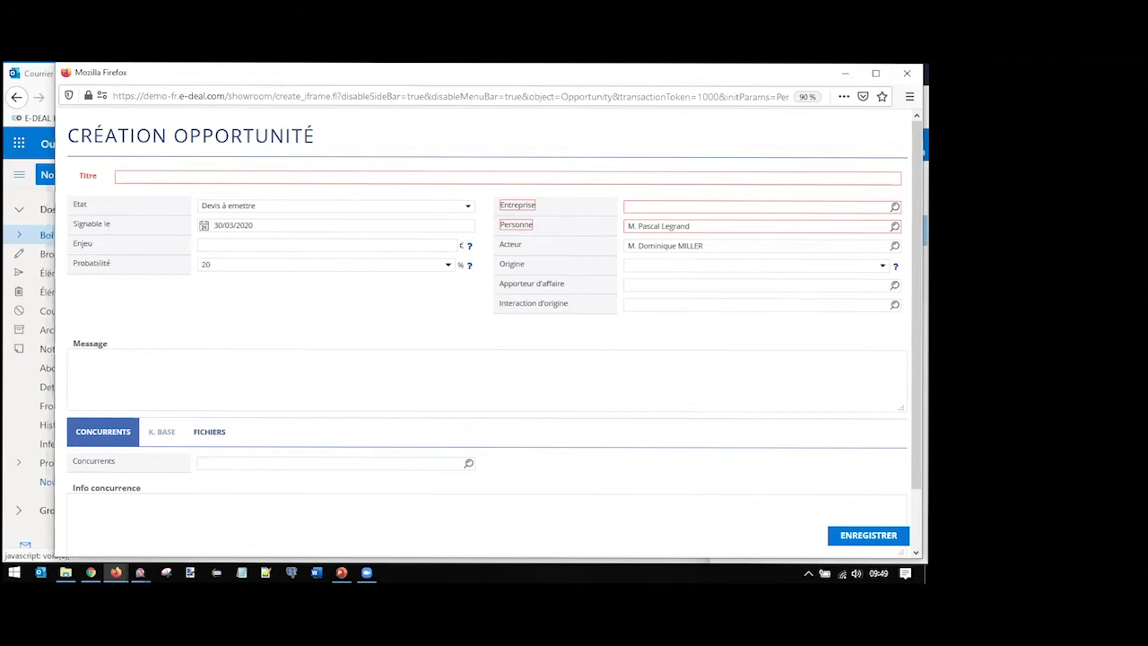
left_click(163, 176)
type("Voyage au Portugal")
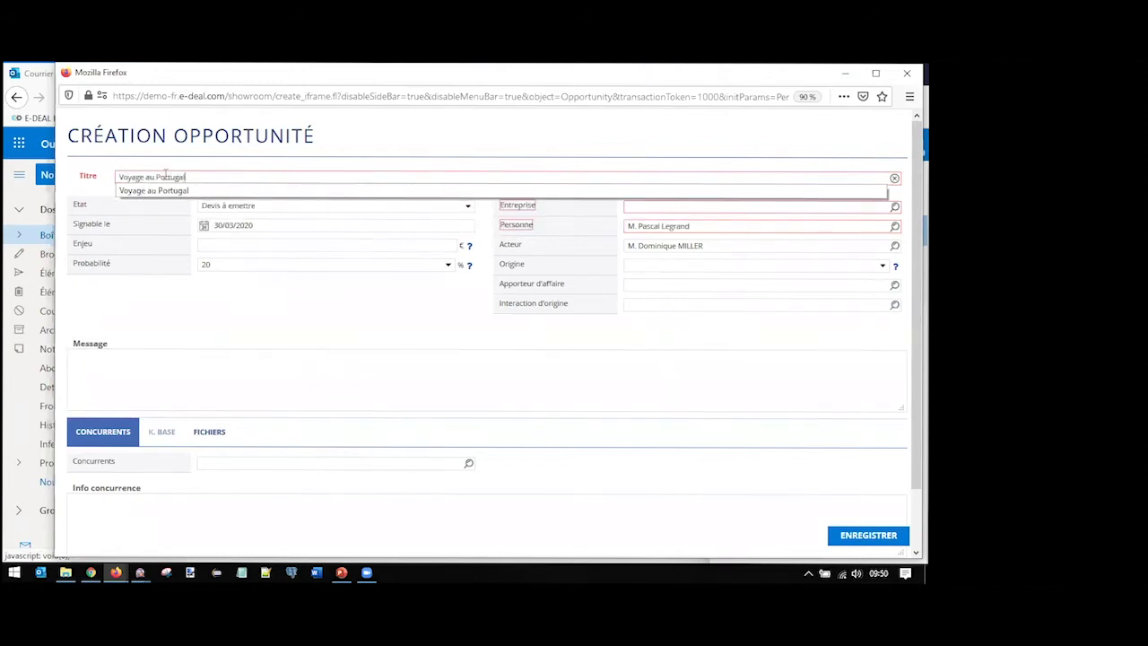
left_click(292, 290)
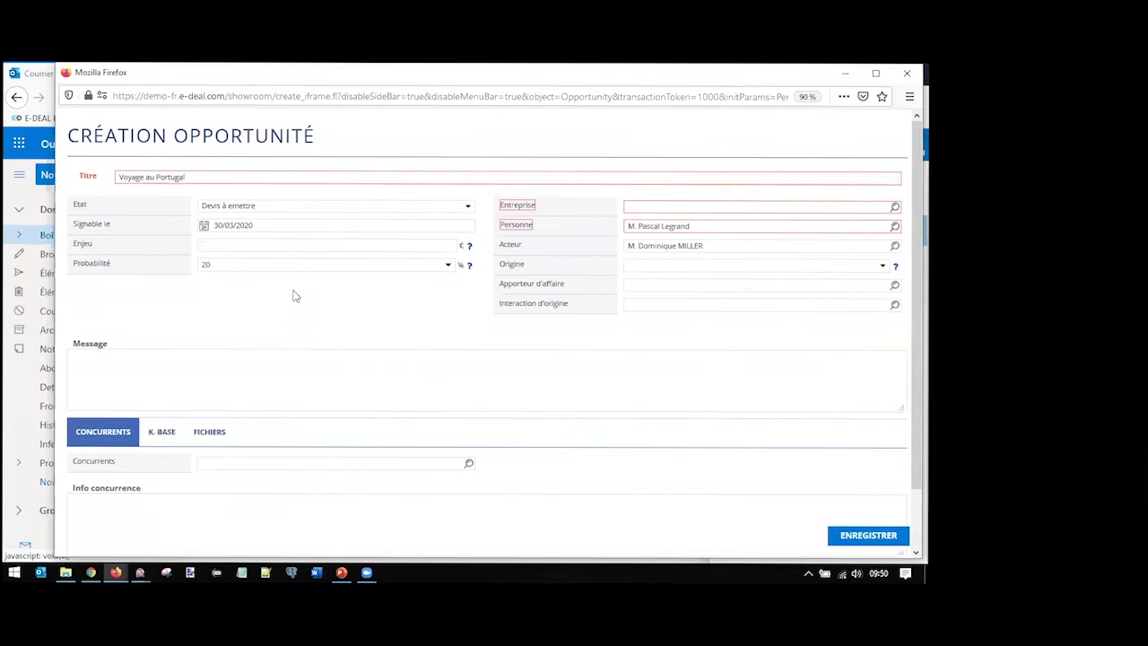
Replace the opportunity's person with the email sender in the Directeur Général Europe role at Fabulous Garden.
left_click(425, 358)
left_click(882, 228)
type("fa")
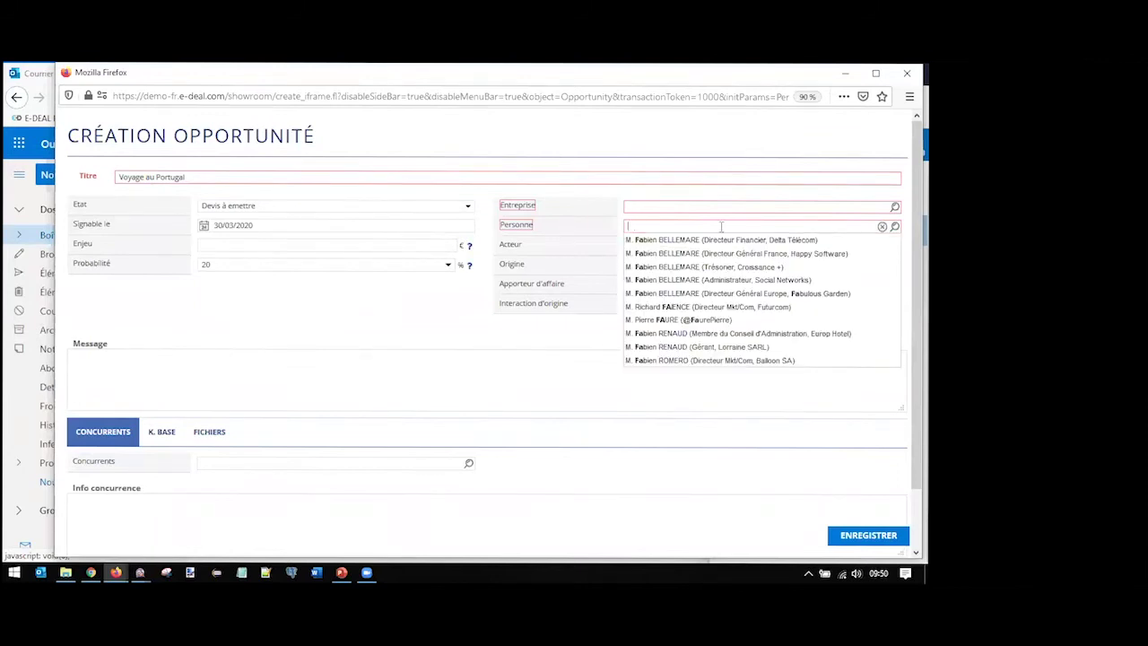
type("em")
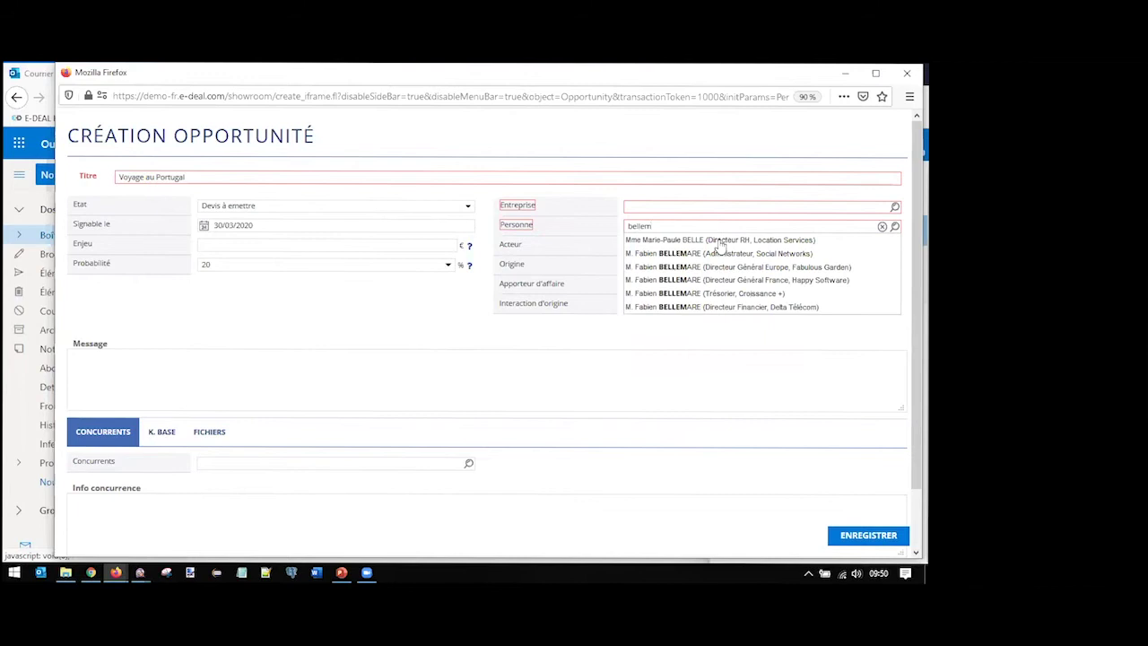
left_click(771, 266)
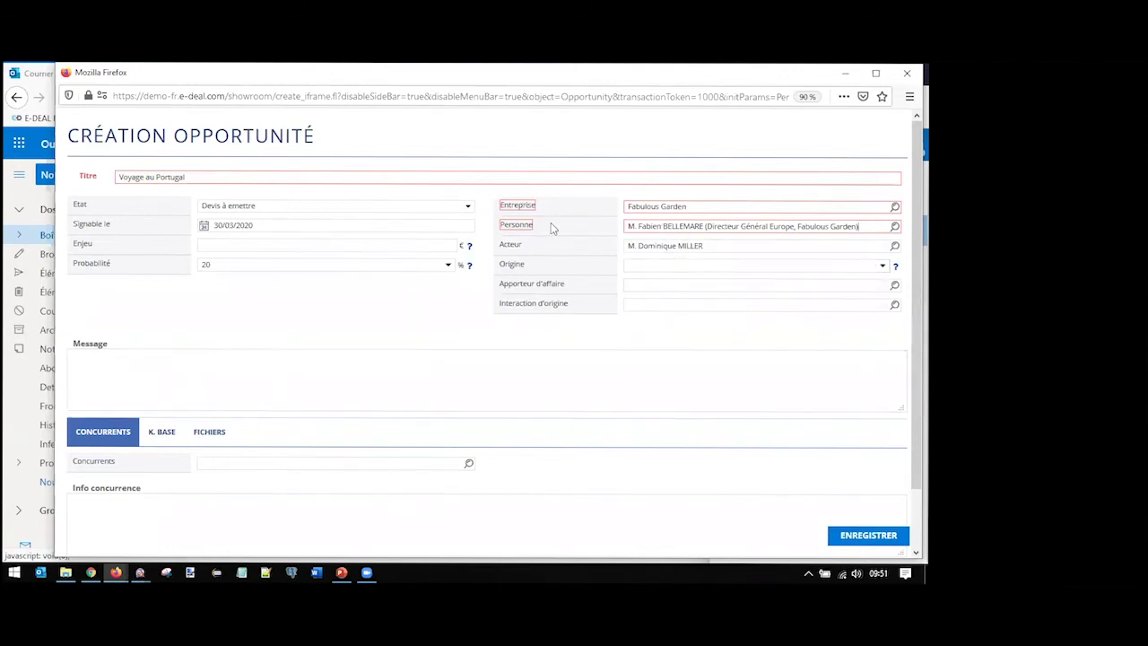
Save the opportunity and finish tracking the email in E-DEAL CRM with that opportunity associated.
left_click(869, 536)
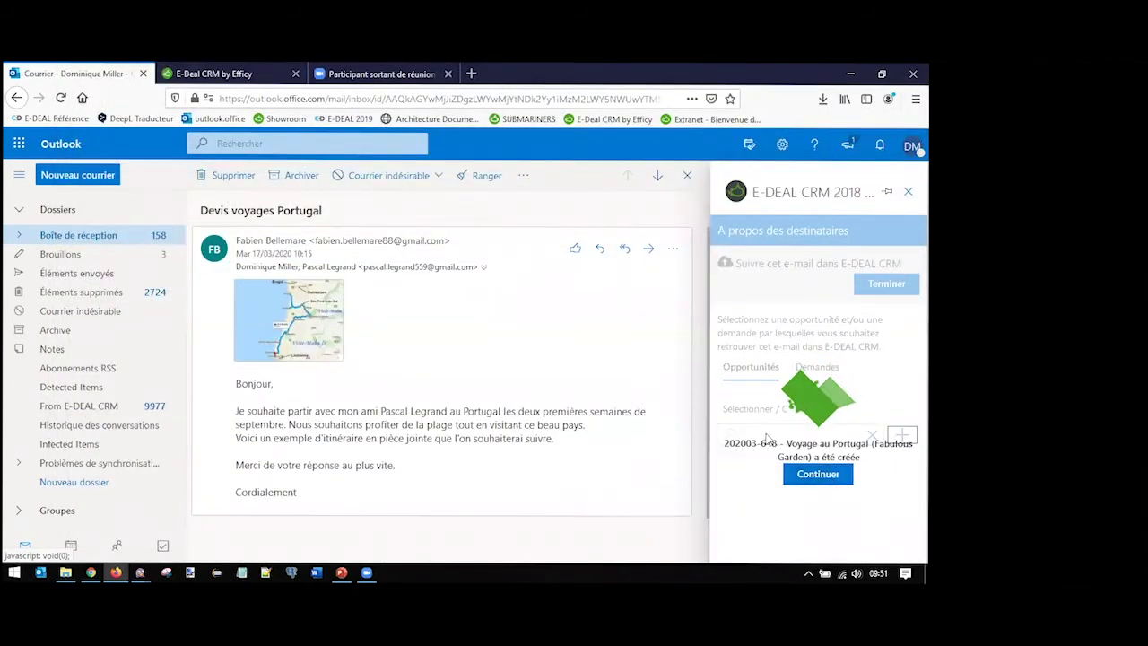
left_click(818, 474)
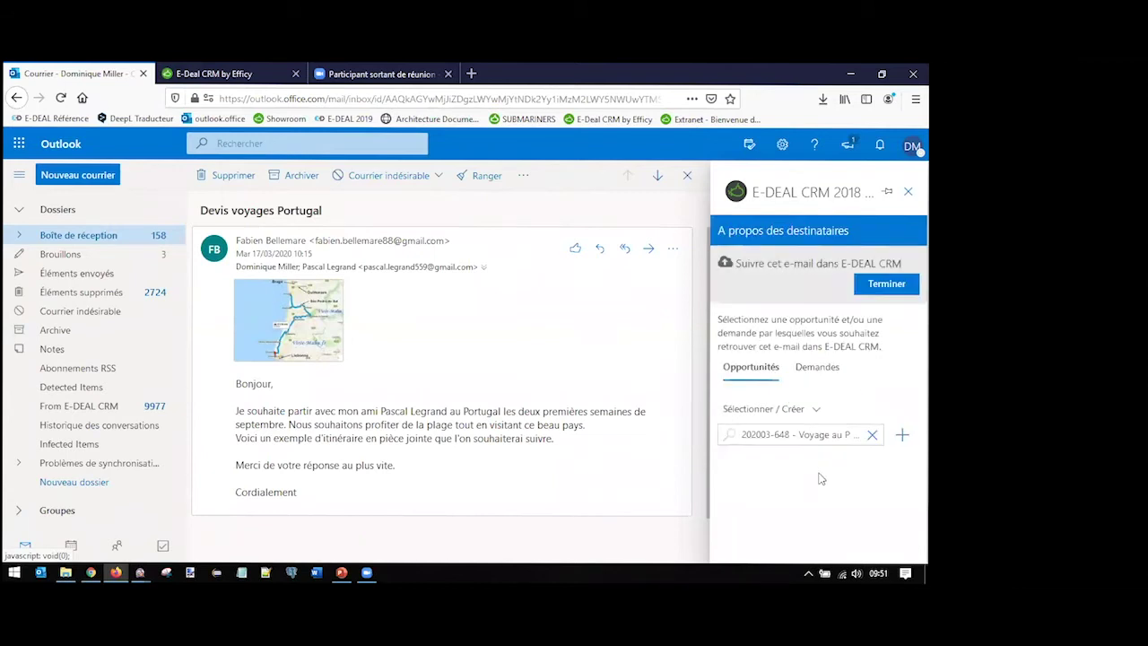
left_click(885, 286)
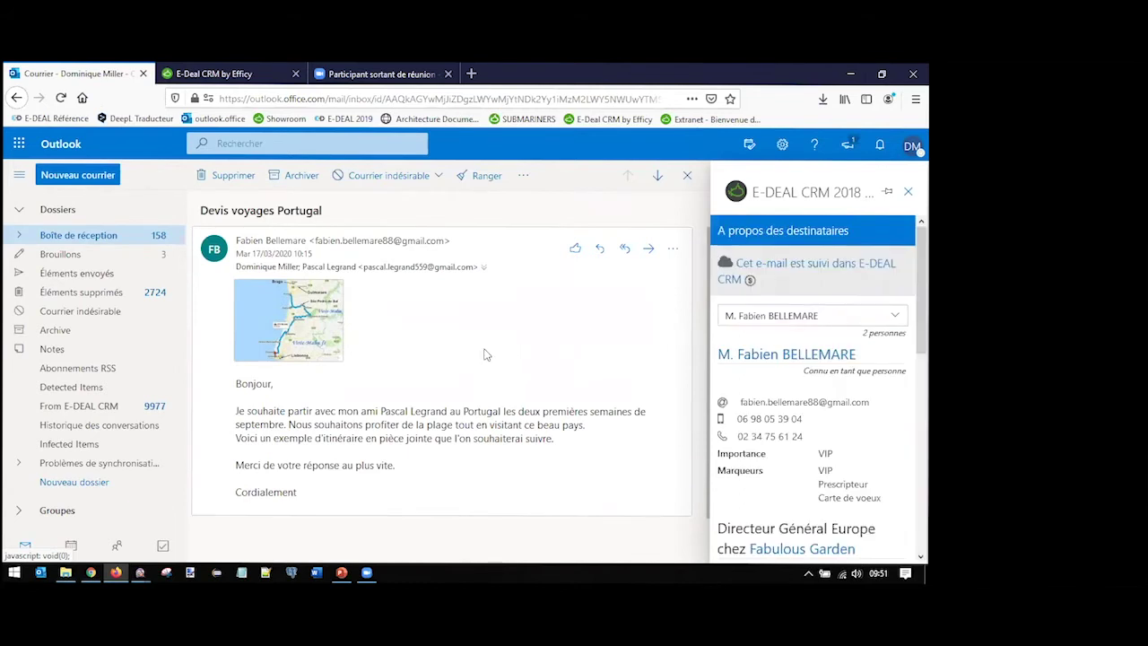
Return to the inbox and reopen the "Devis voyages Portugal" email.
left_click(100, 242)
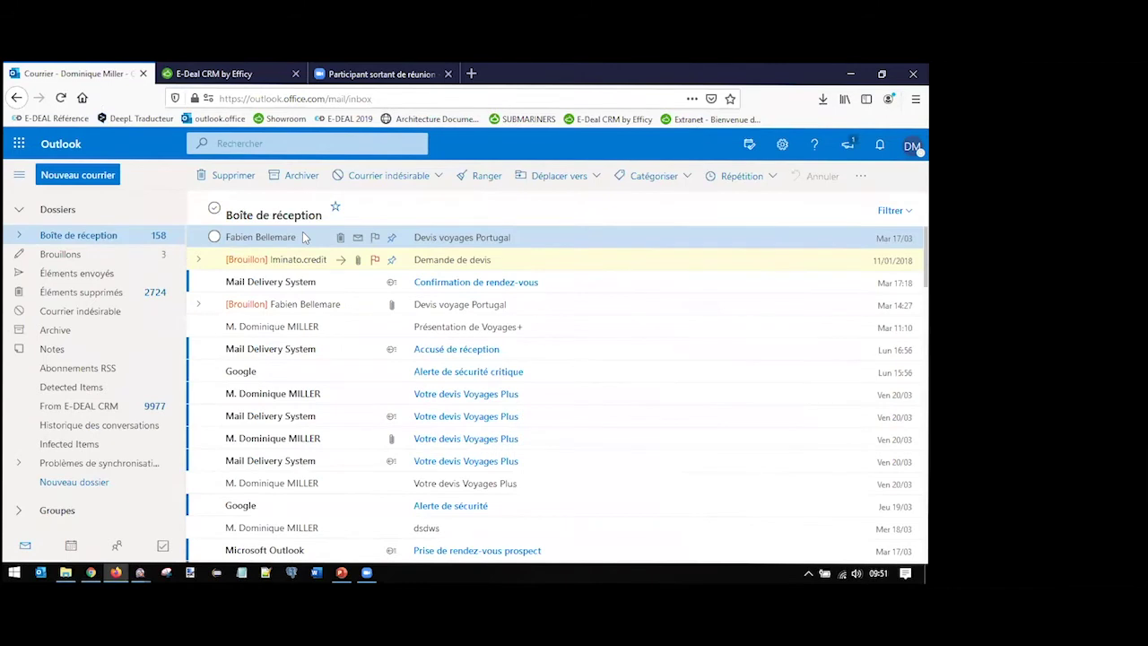
left_click(461, 239)
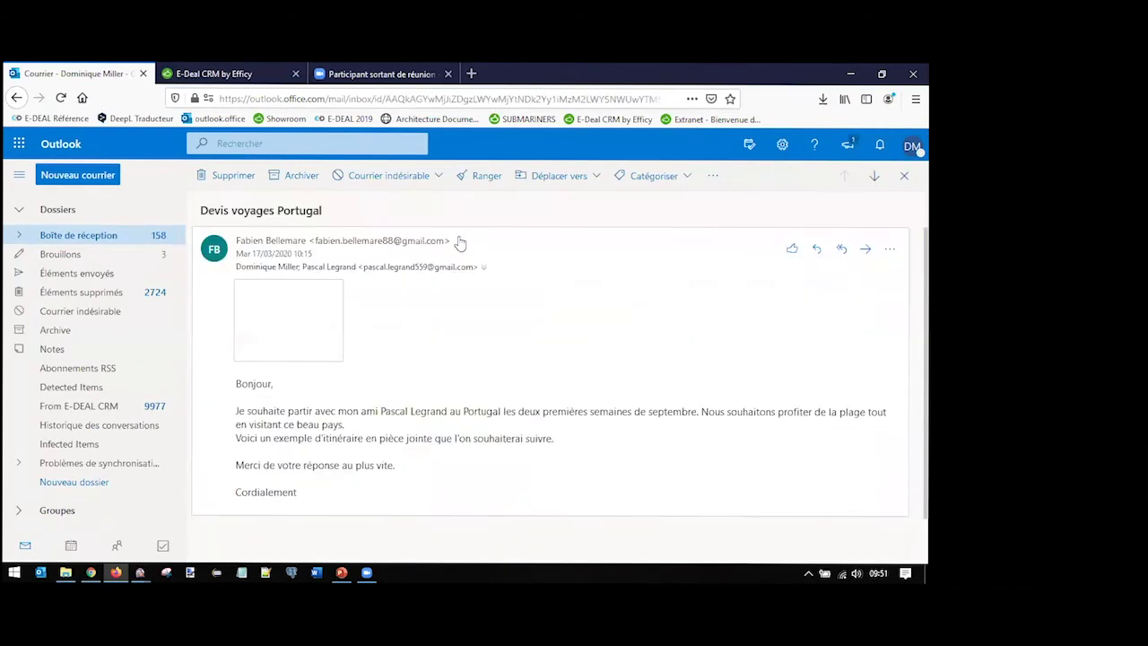
Show the email's E-DEAL CRM details and open its linked opportunity, widening the opportunity window.
left_click(889, 248)
scroll(722, 529, "down", 5)
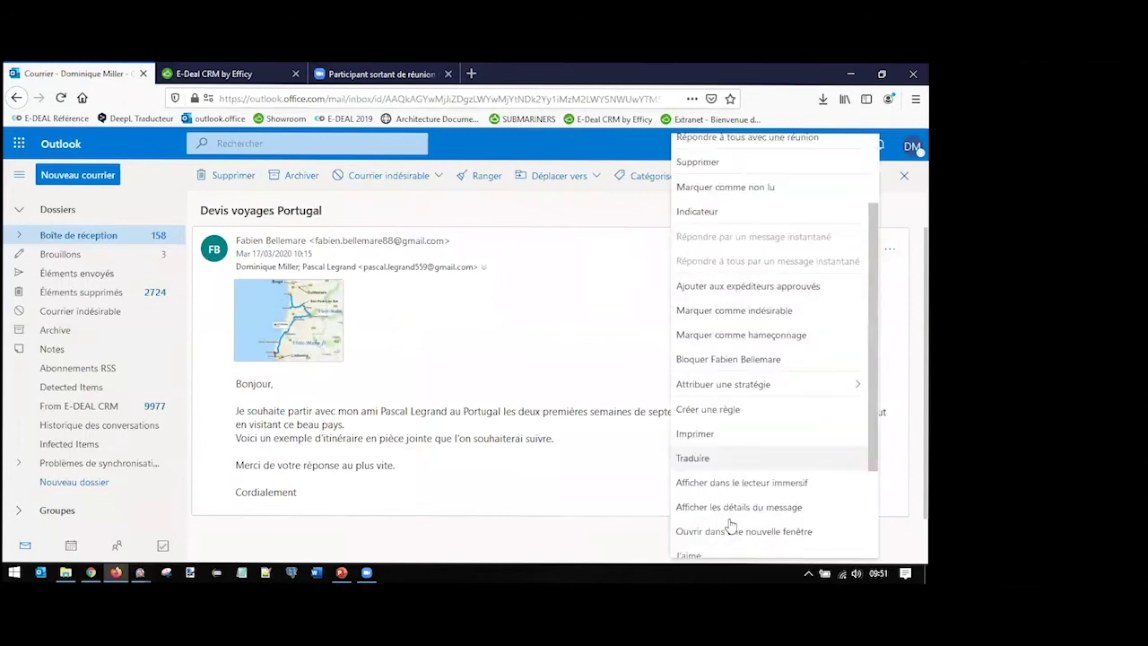
left_click(728, 519)
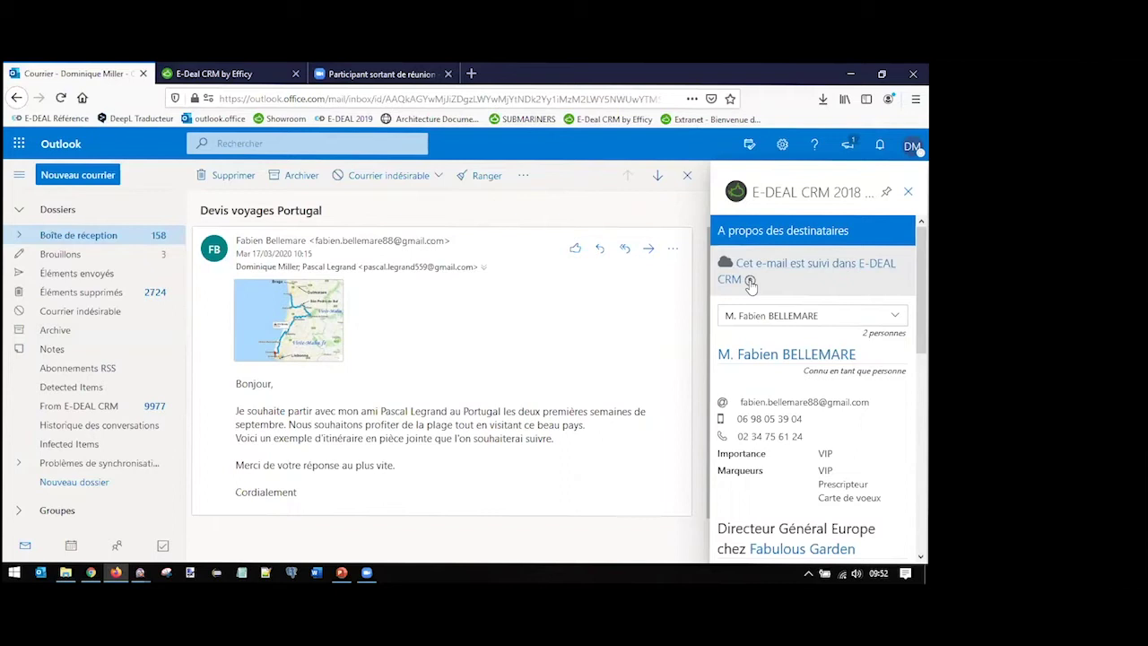
left_click(750, 281)
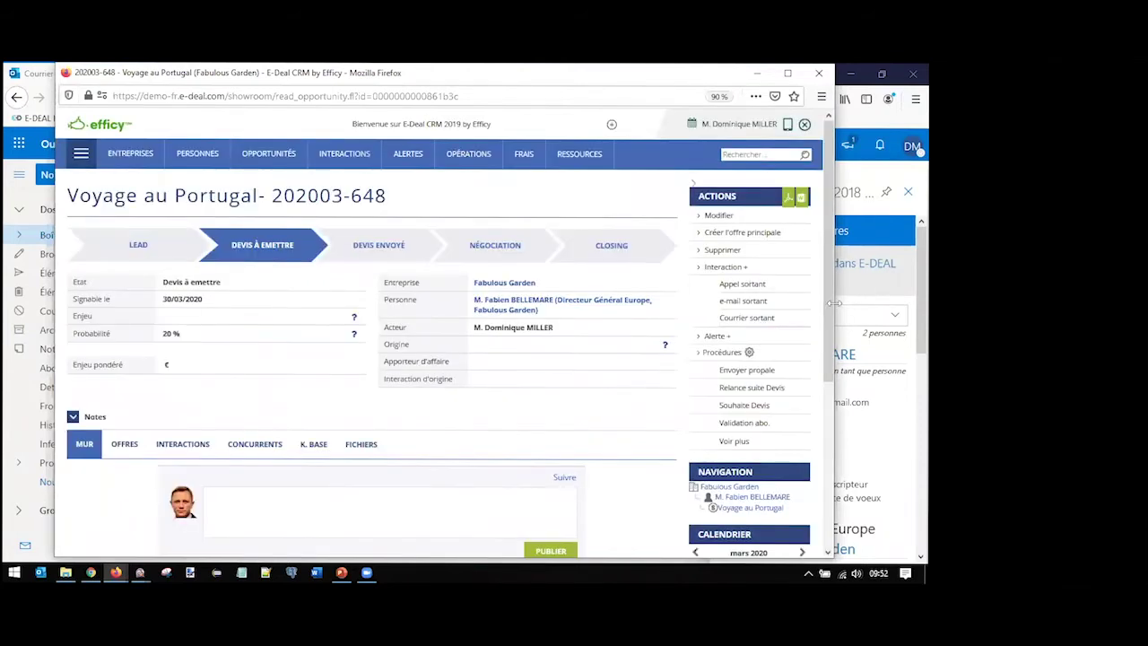
left_click_drag(833, 302, 906, 304)
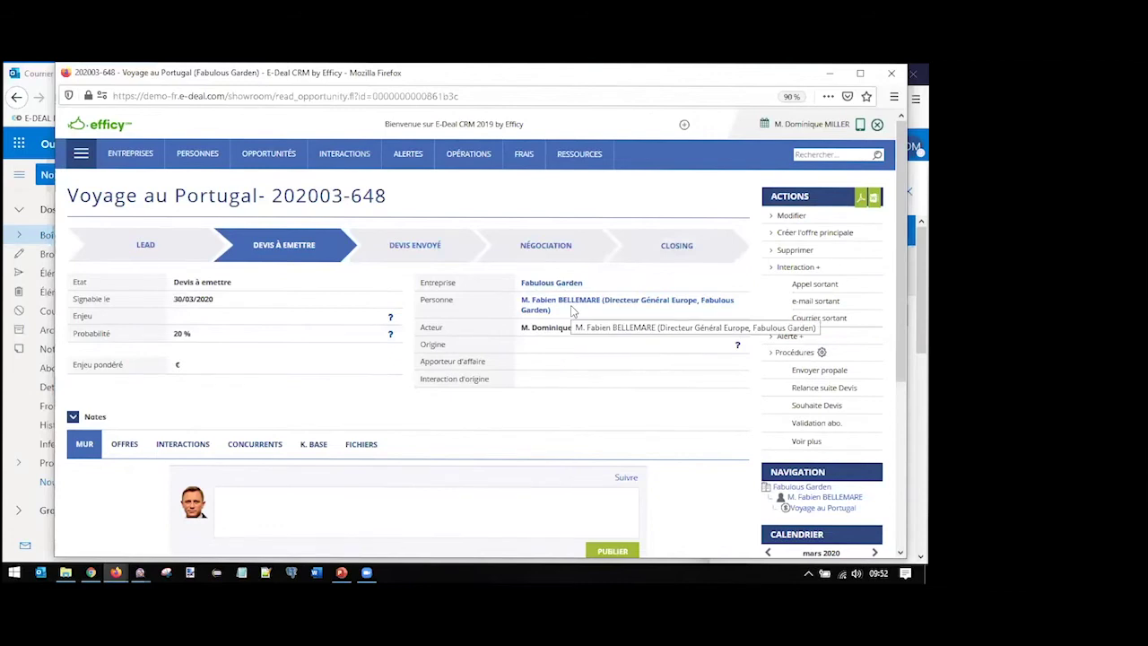
List the interactions of the Voyage au Portugal opportunity and open the tracked "Devis voyages Portugal" email.
left_click(181, 442)
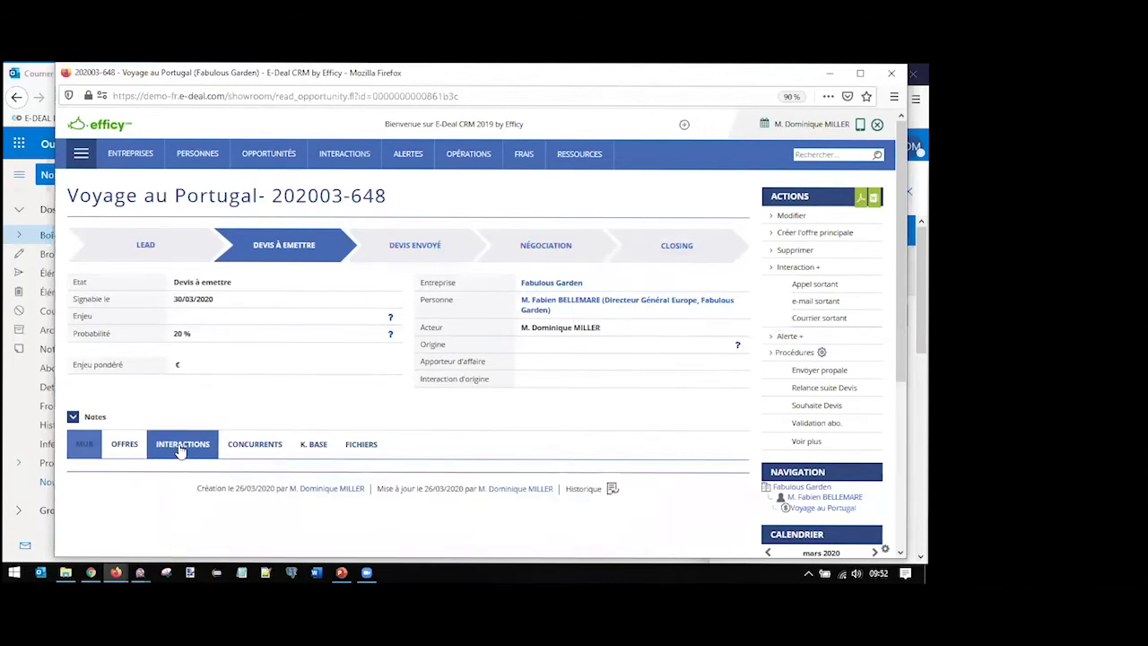
scroll(281, 389, "down", 2)
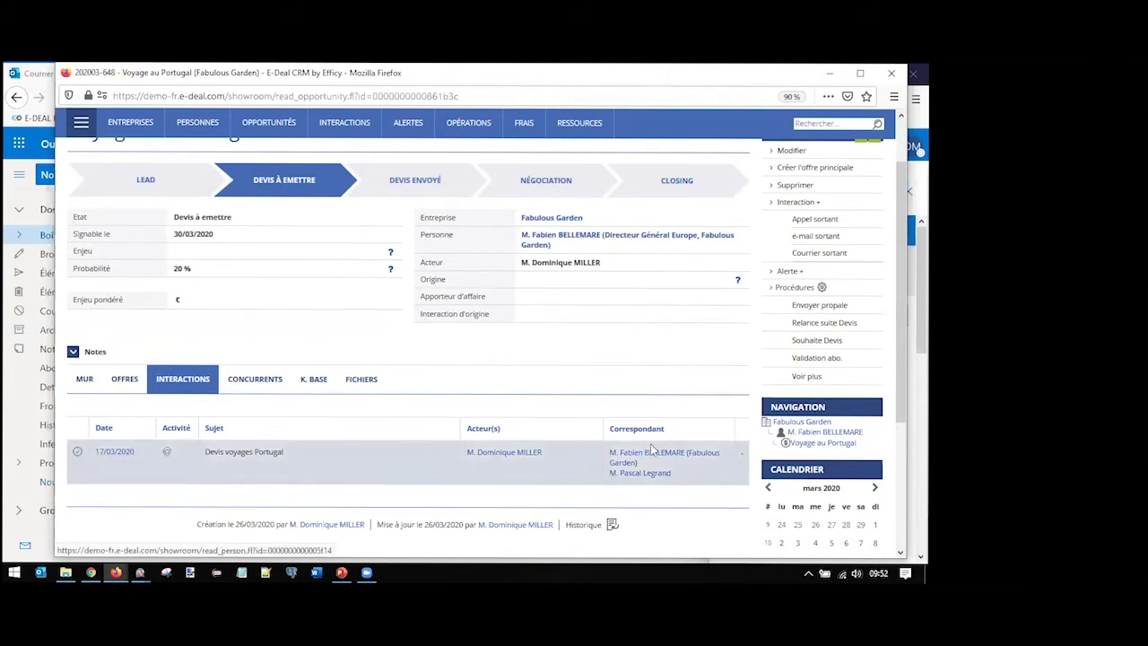
left_click(129, 453)
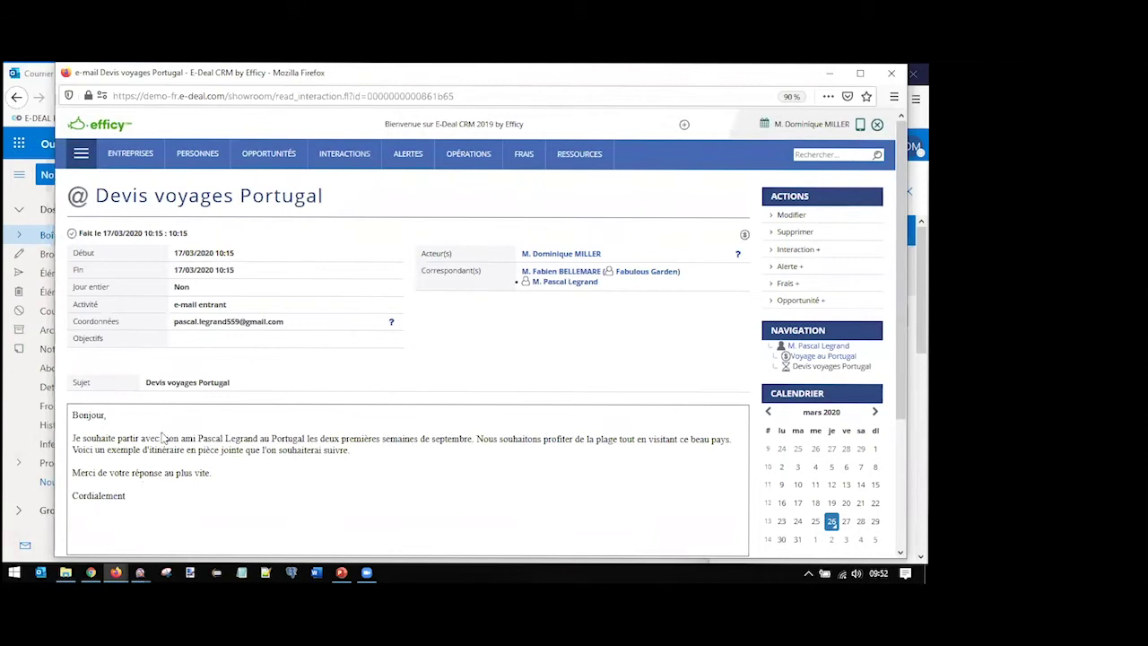
Show the files of the tracked email, view the attachment trajetPortugal.jpg in Photos, and close the image.
scroll(164, 438, "down", 3)
left_click(255, 402)
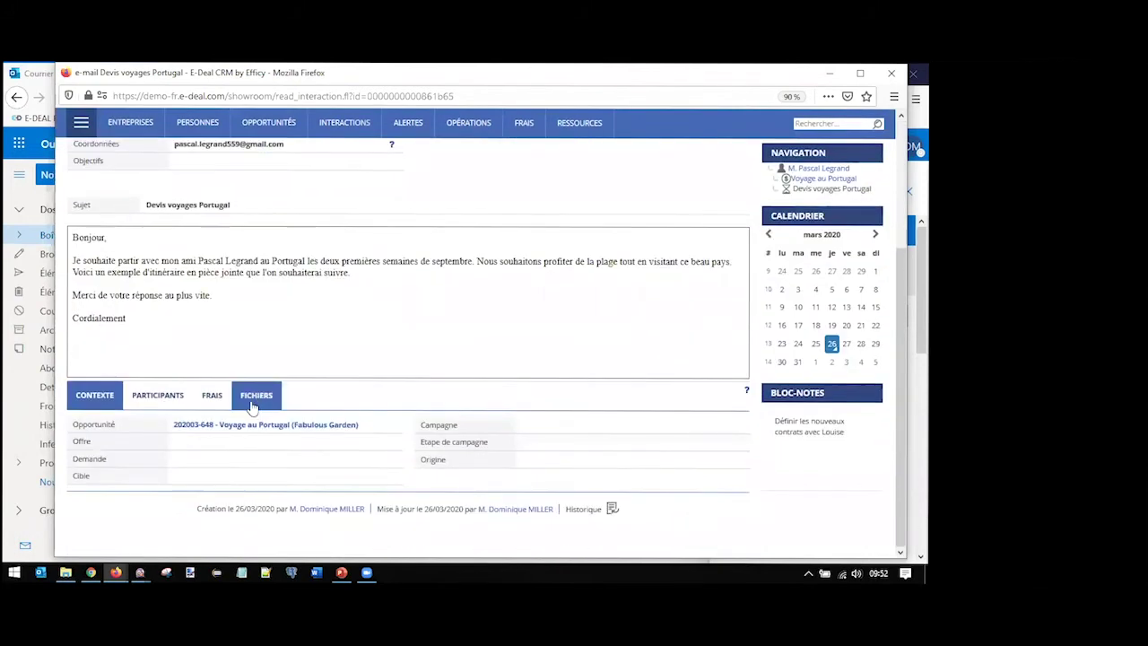
left_click(130, 451)
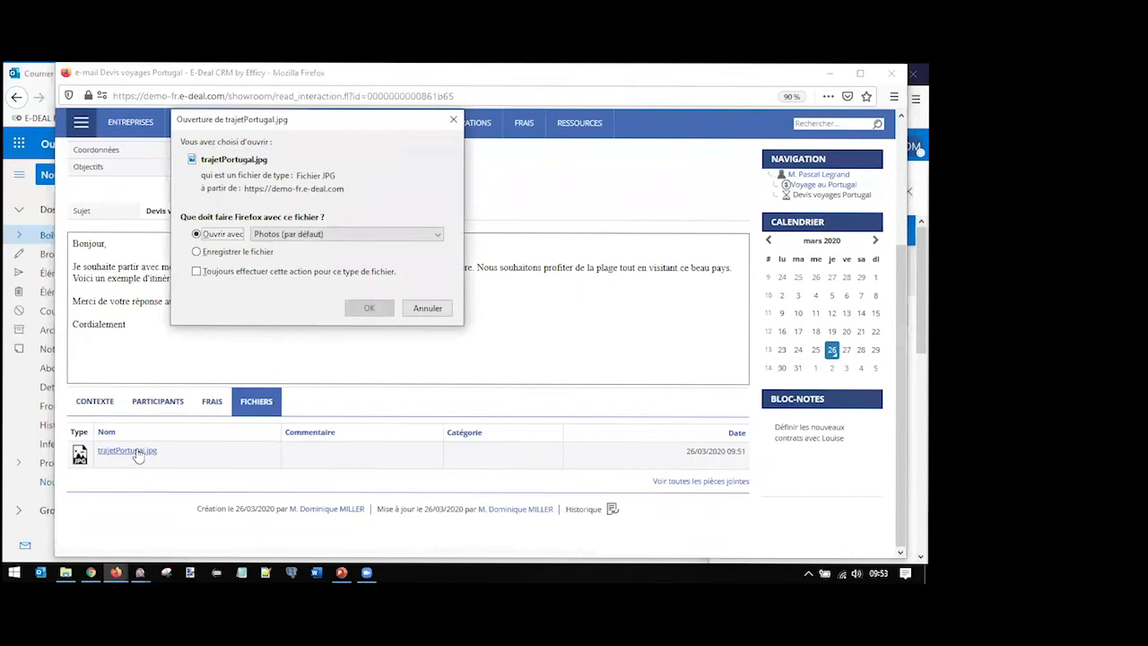
left_click(364, 310)
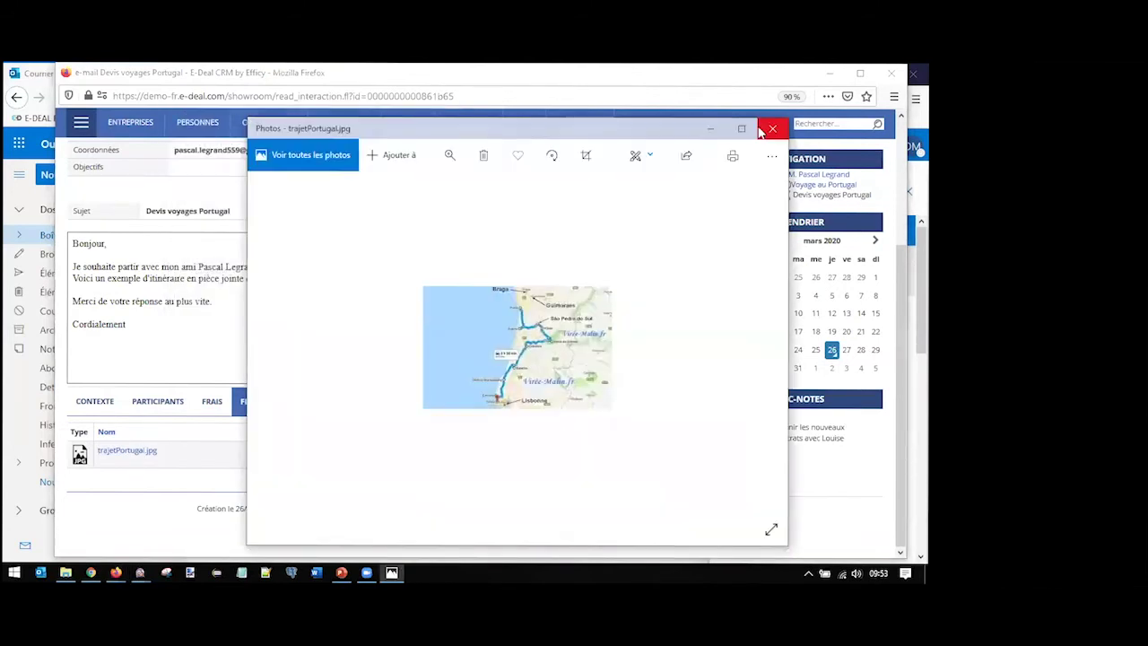
left_click(772, 130)
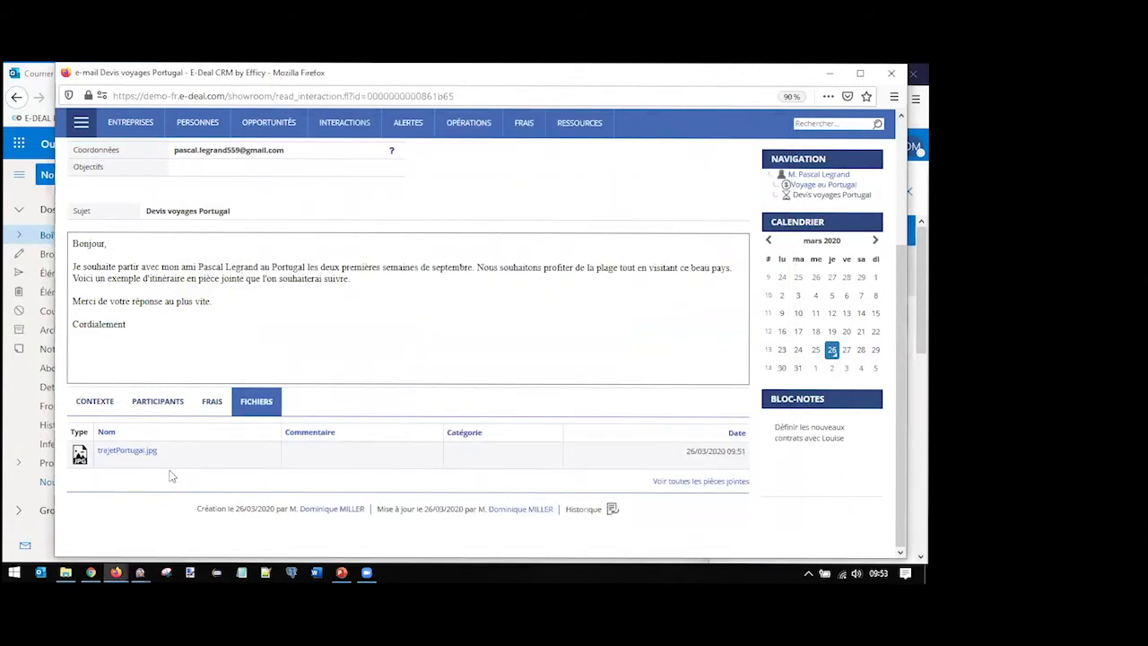
Review the participants of the email interaction and its context with the associated opportunity.
left_click(161, 403)
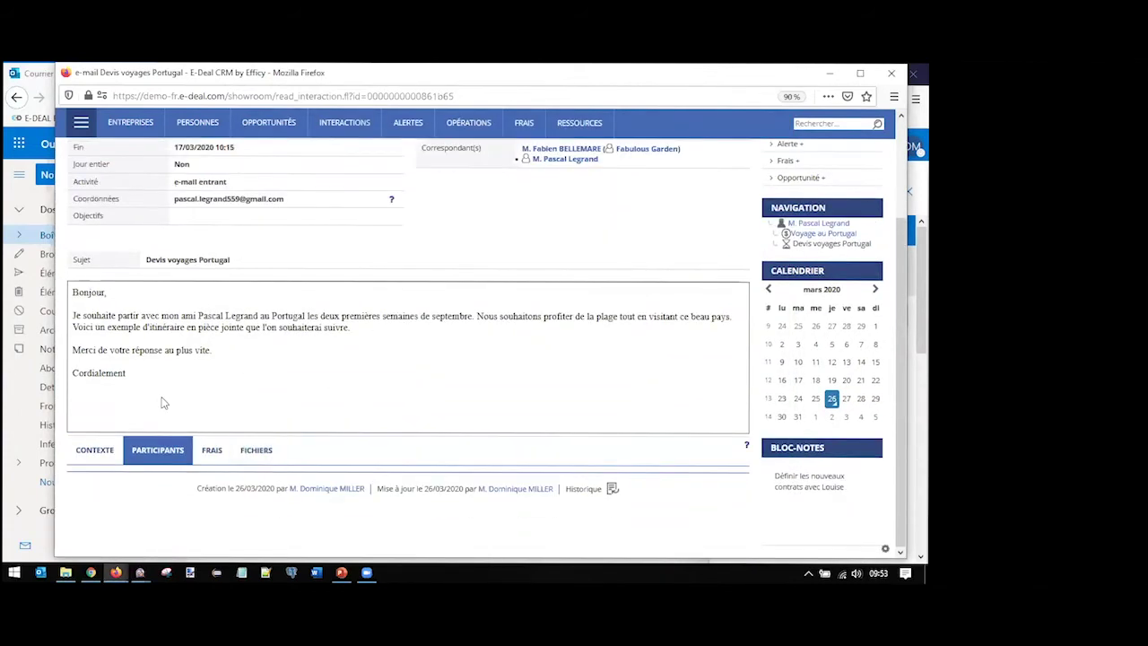
scroll(215, 432, "down", 1)
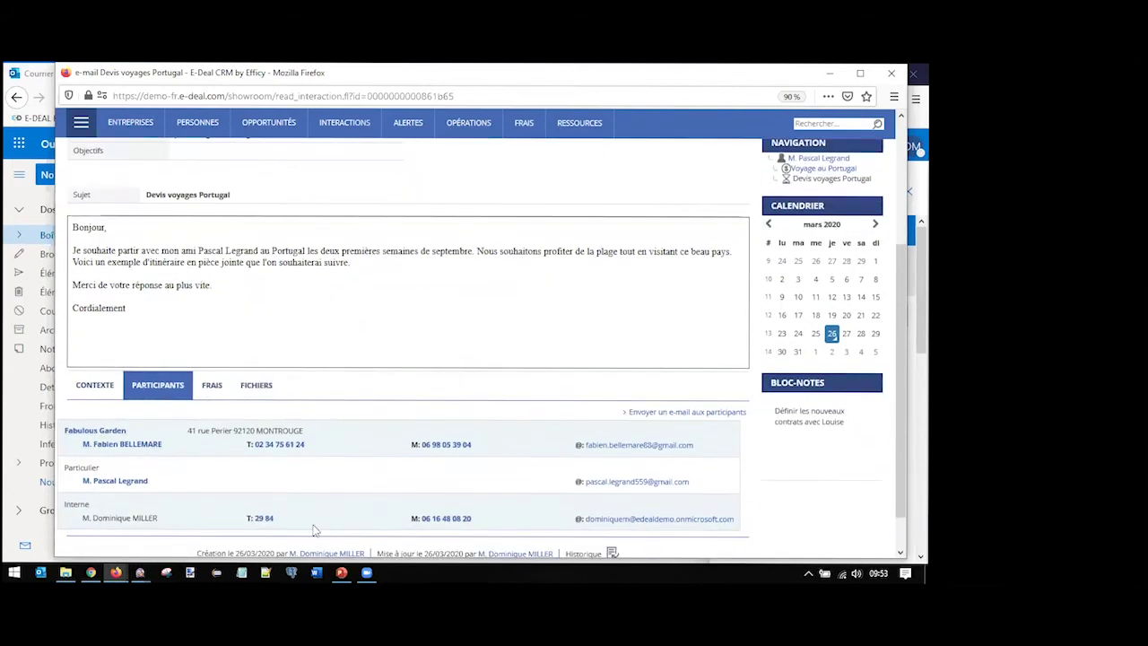
left_click(91, 390)
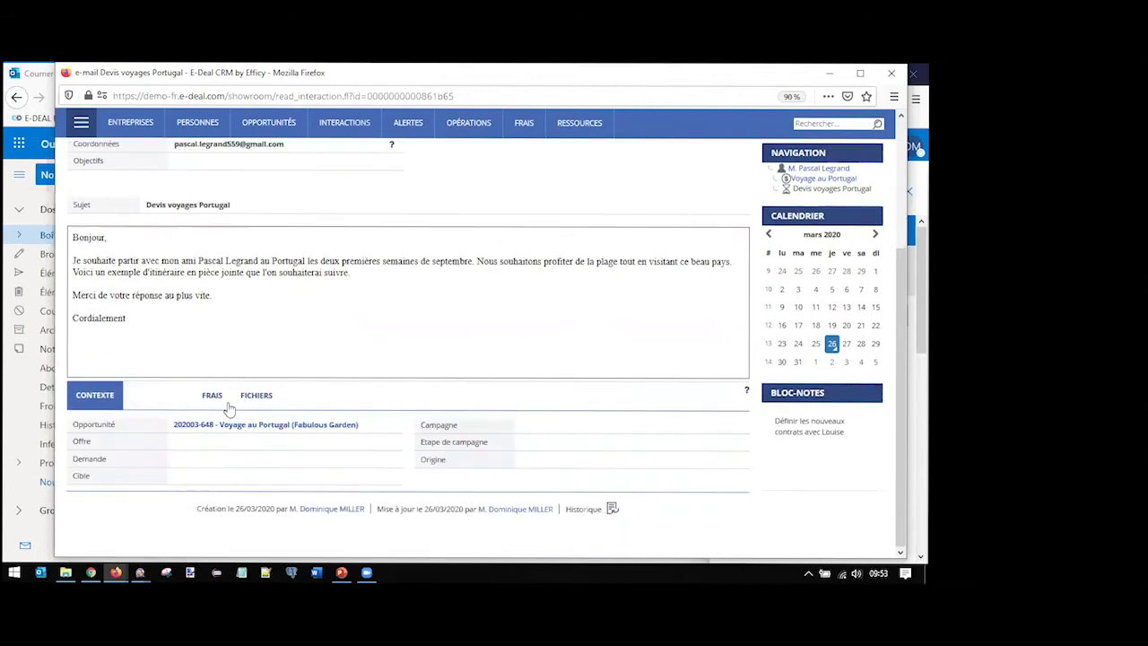
Go from the email interaction through its opportunity to the contact's record and review the contact's opportunities.
left_click(232, 431)
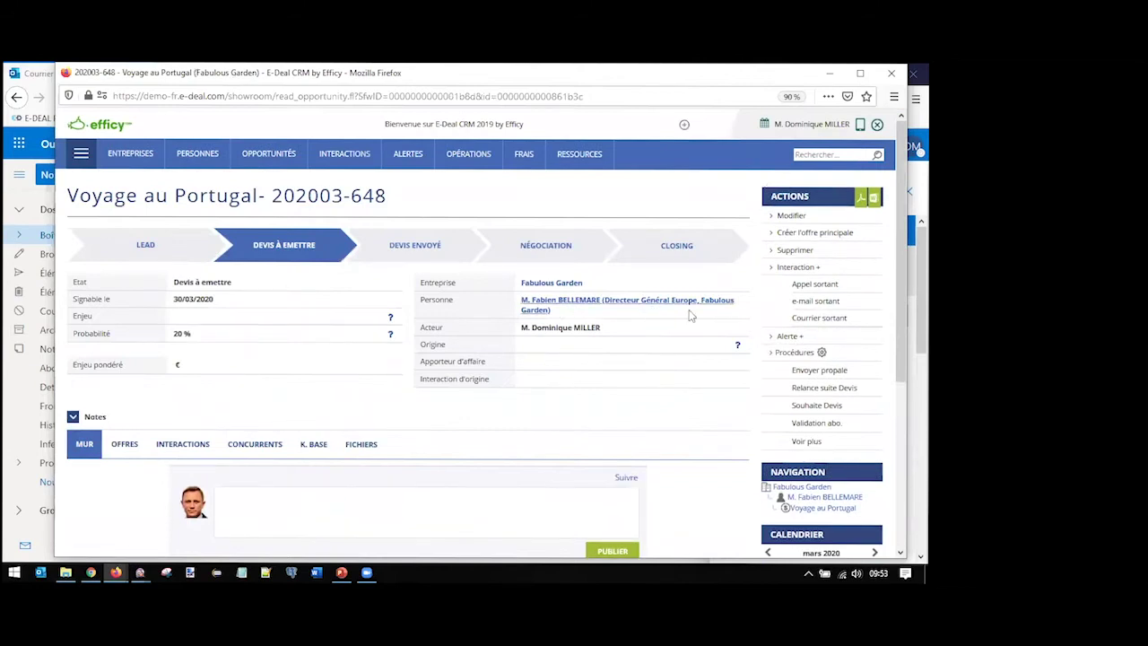
left_click(583, 307)
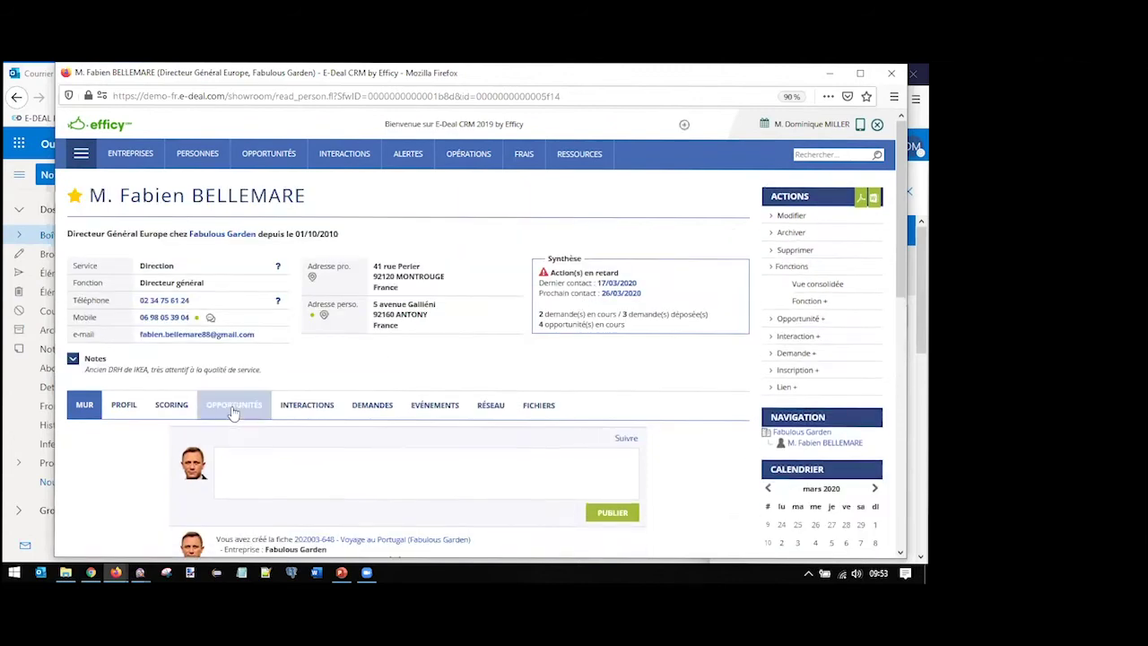
left_click(243, 423)
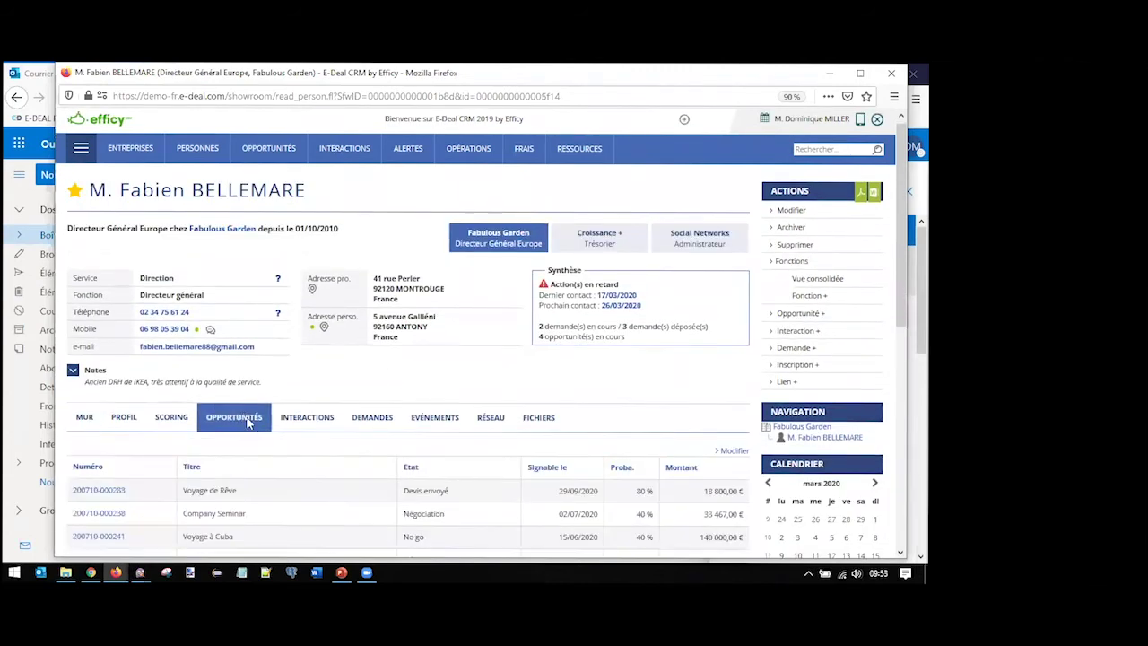
scroll(247, 420, "down", 3)
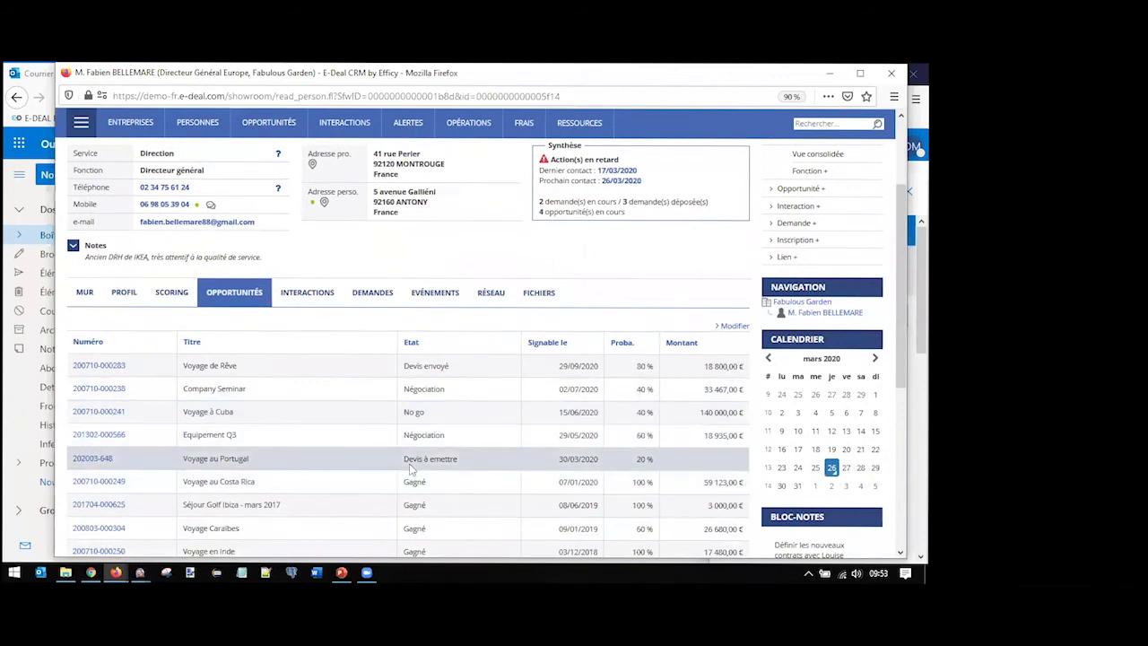
Look through the contact's interactions and go to the second page of the list.
left_click(305, 294)
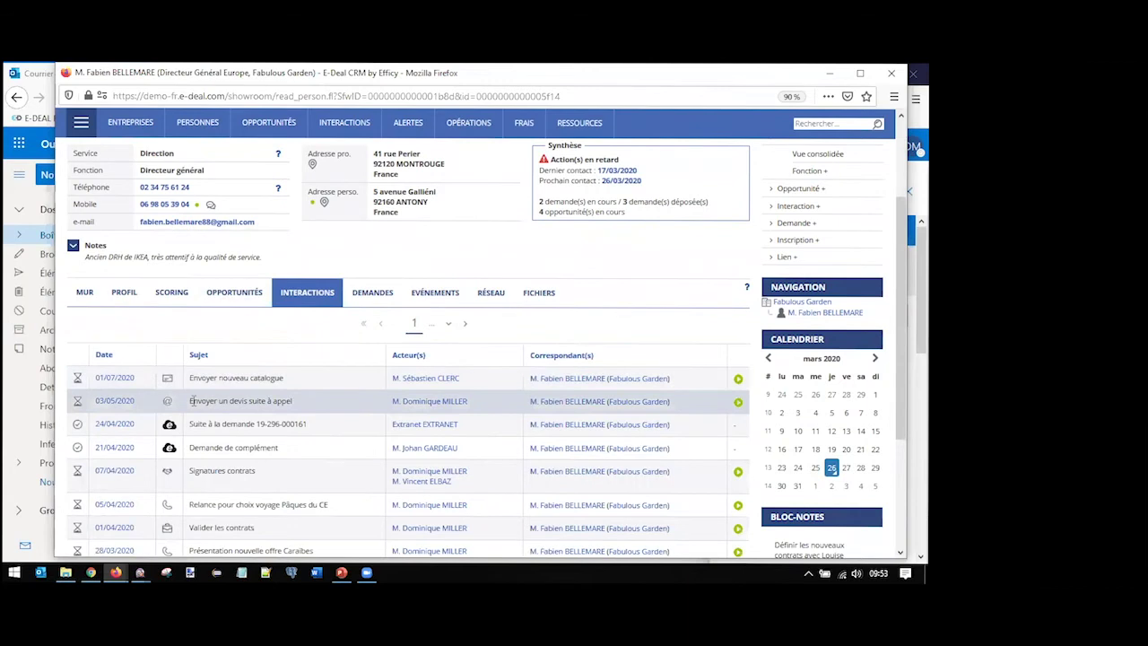
scroll(191, 401, "down", 2)
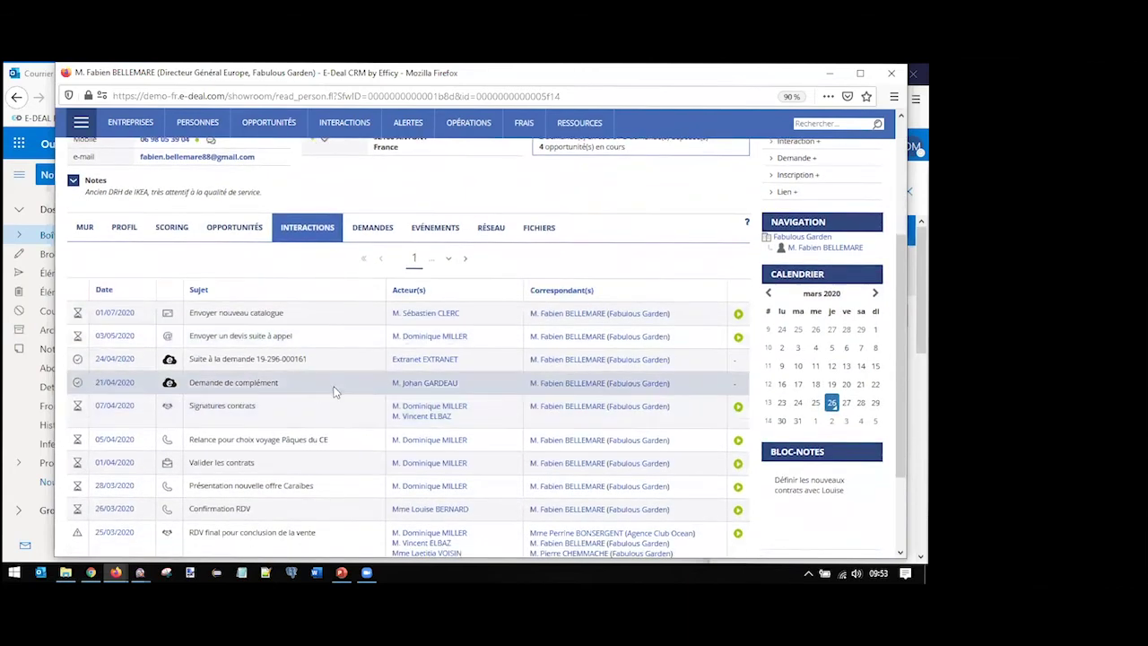
scroll(269, 466, "down", 2)
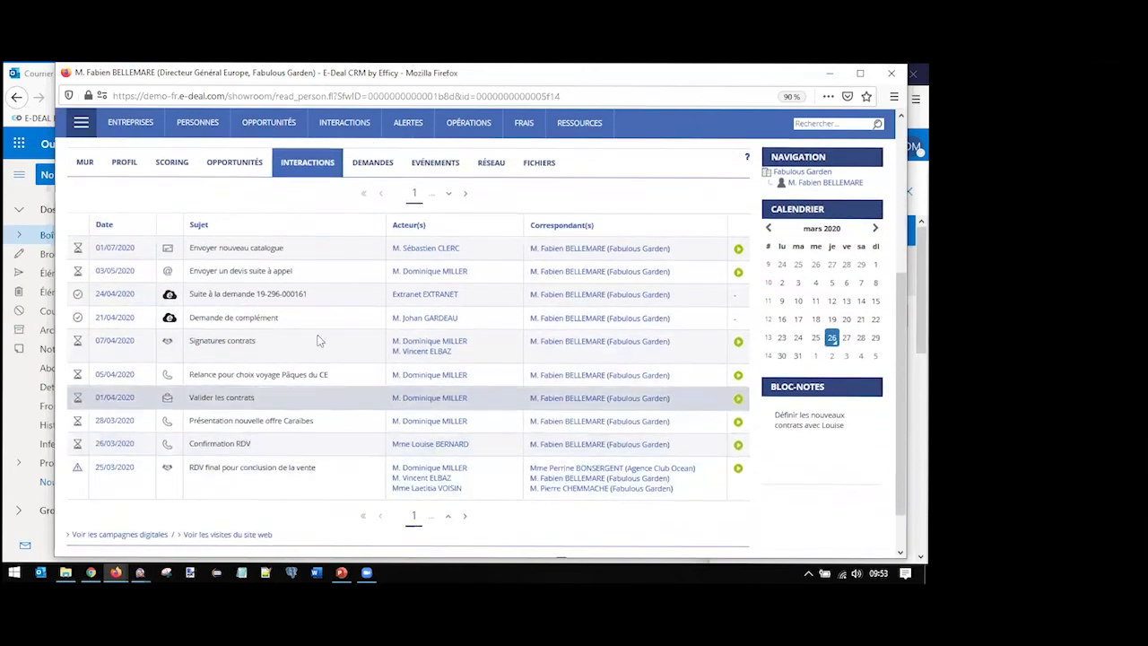
left_click(464, 193)
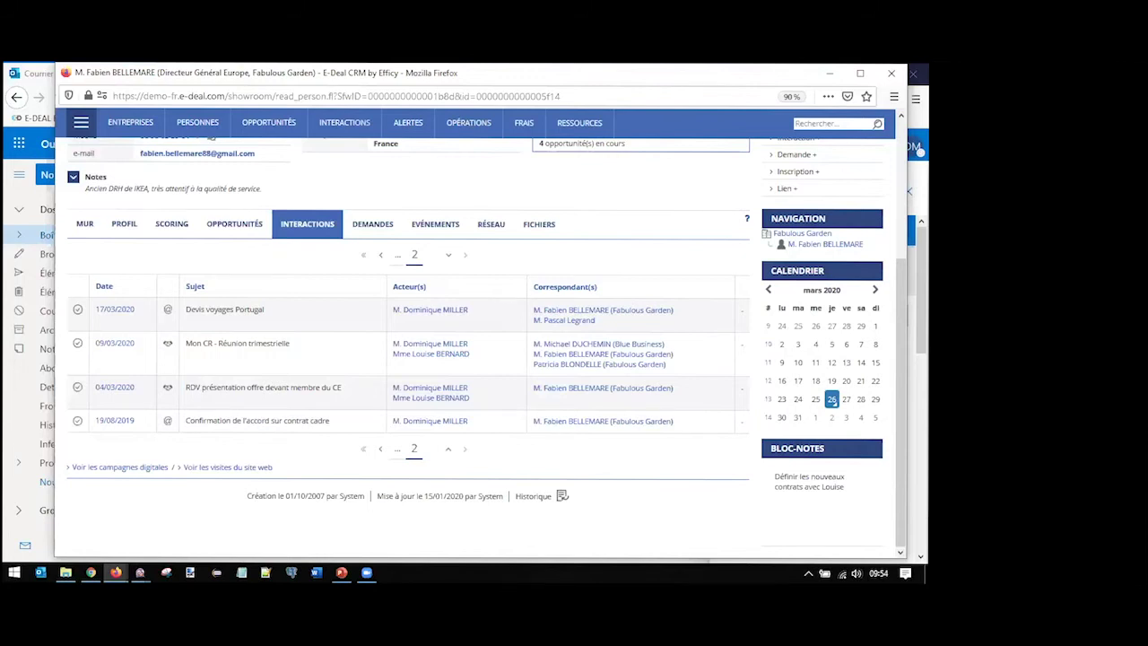
Close the CRM record window and show the second person's details in the email's E-DEAL CRM pane.
left_click(887, 74)
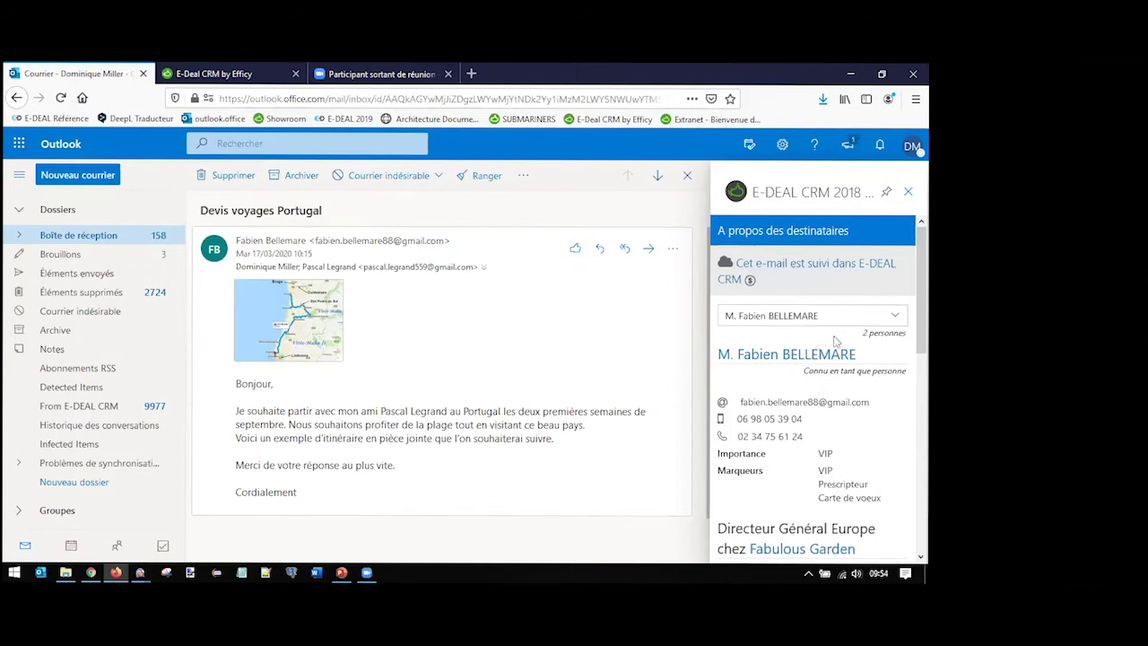
left_click(895, 318)
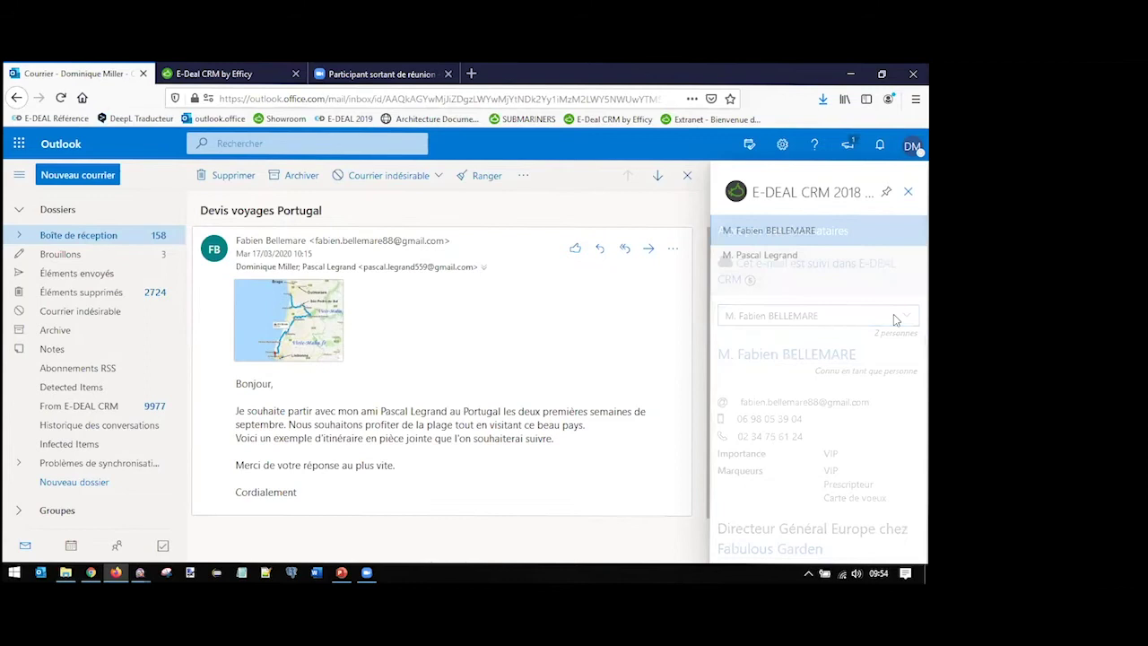
left_click(761, 256)
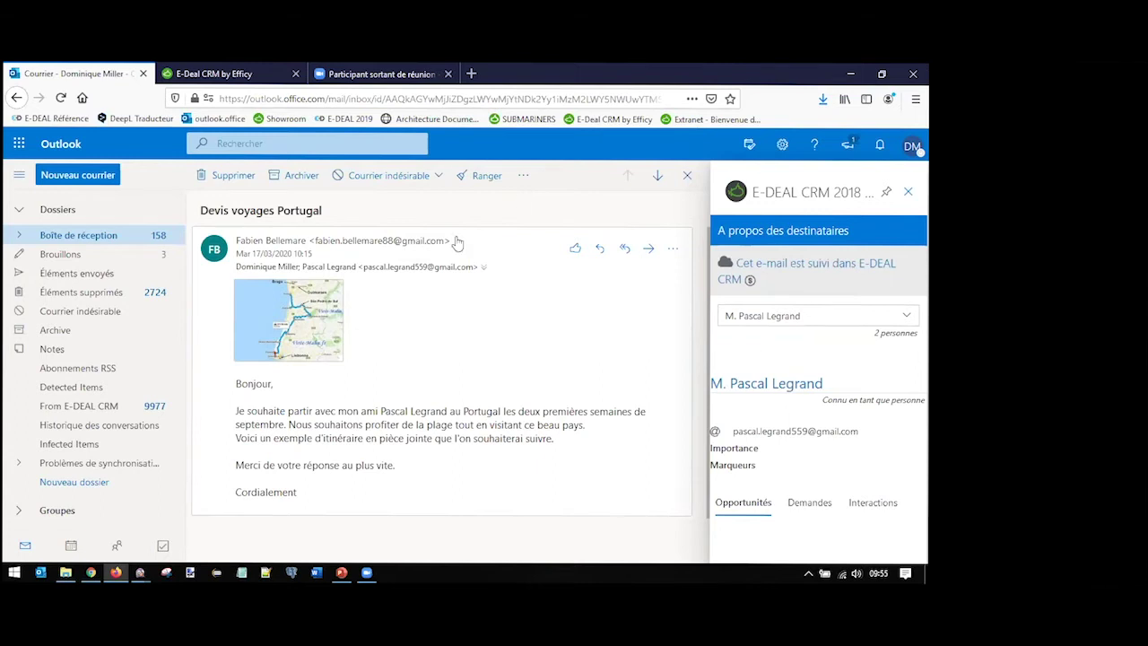
Return to the inbox, open the "Devis voyage Portugal" conversation and show the received email's E-DEAL CRM details.
left_click(88, 241)
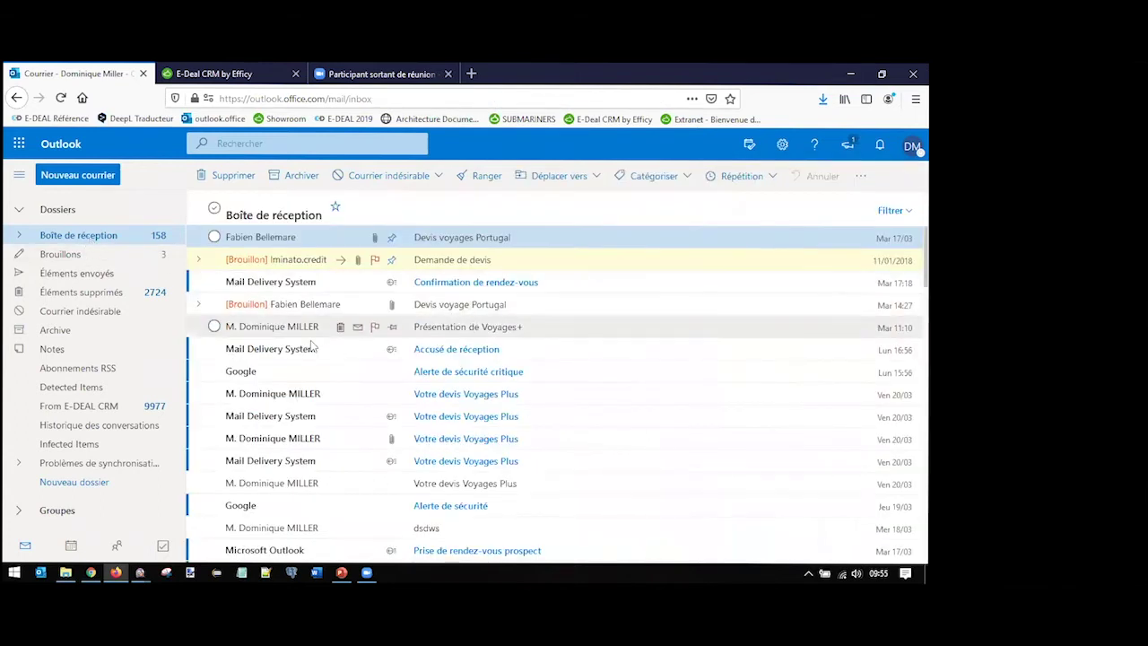
left_click(451, 306)
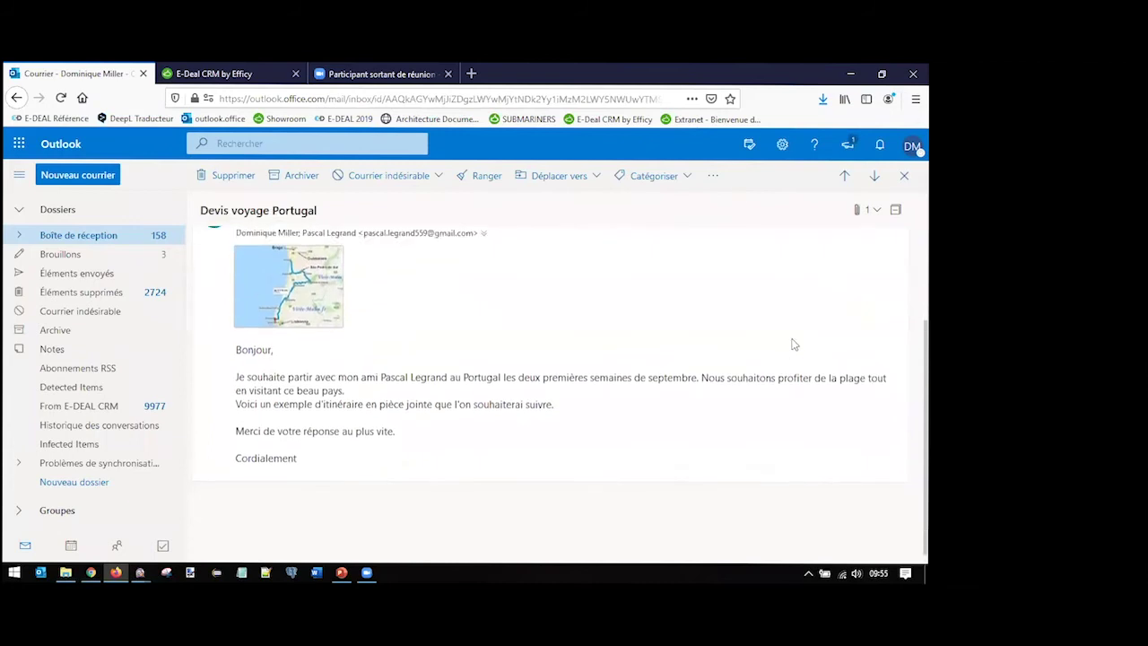
left_click(890, 332)
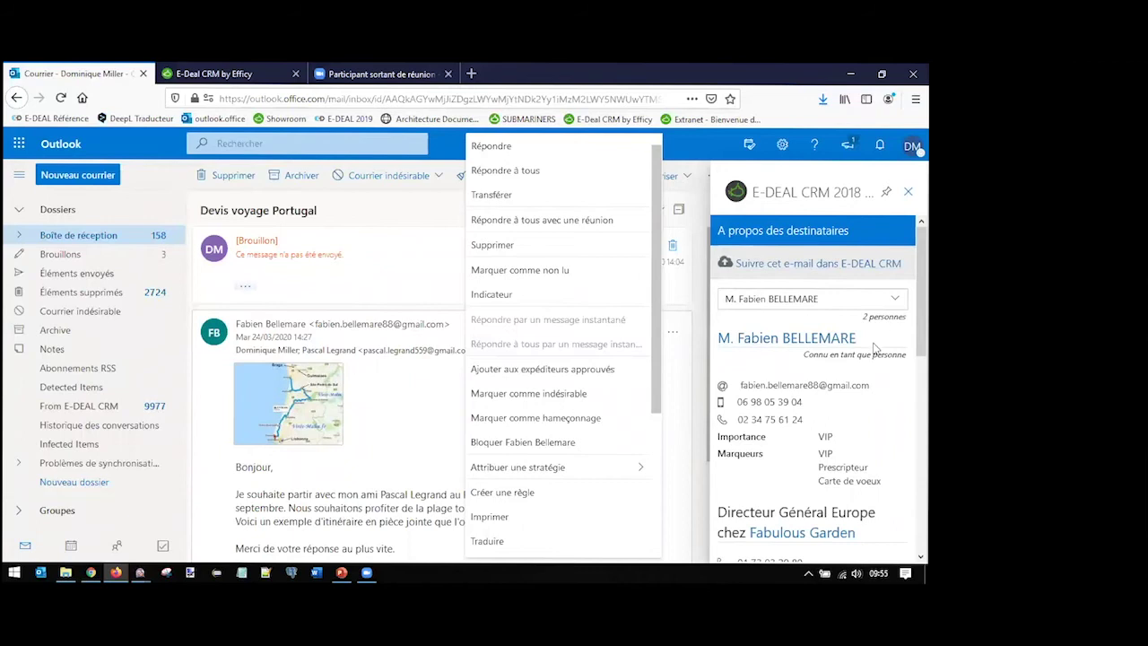
Start tracking the email in E-DEAL CRM and look through the suggested requests (Demandes suggérées) available for association.
scroll(817, 323, "down", 2)
scroll(814, 296, "up", 2)
left_click(808, 265)
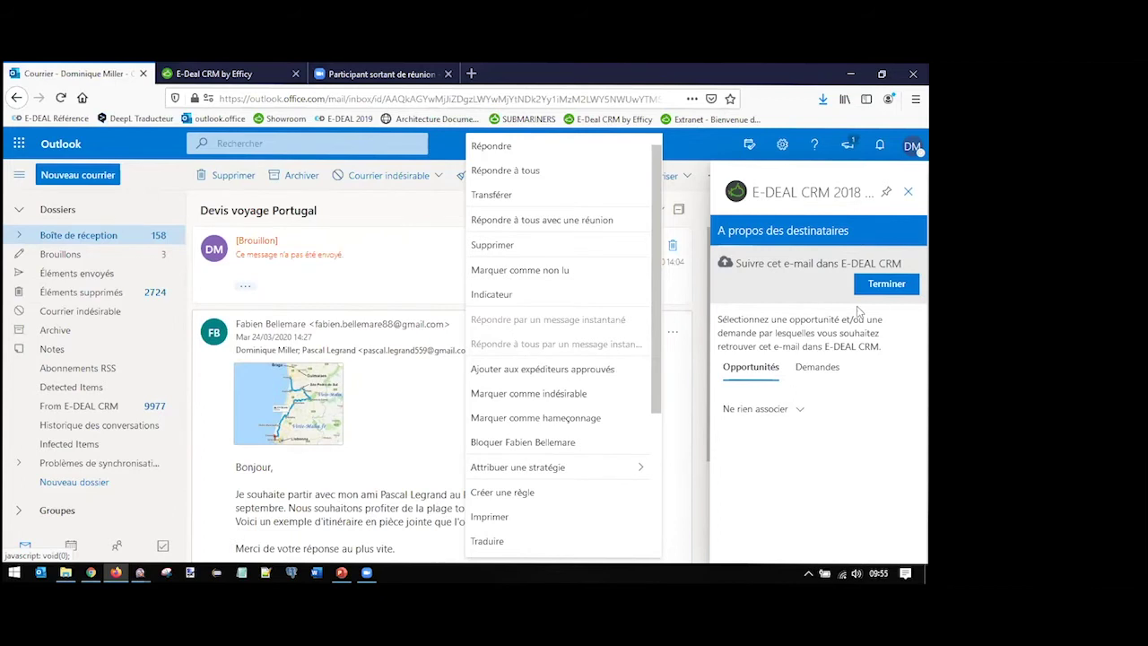
left_click(812, 373)
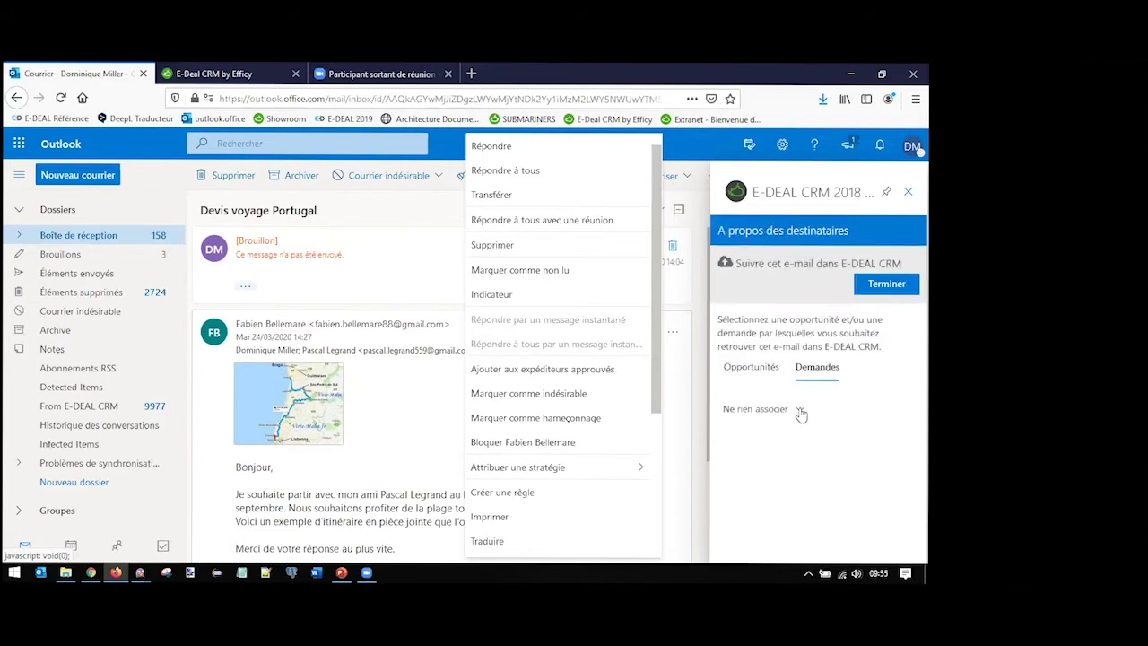
left_click(798, 410)
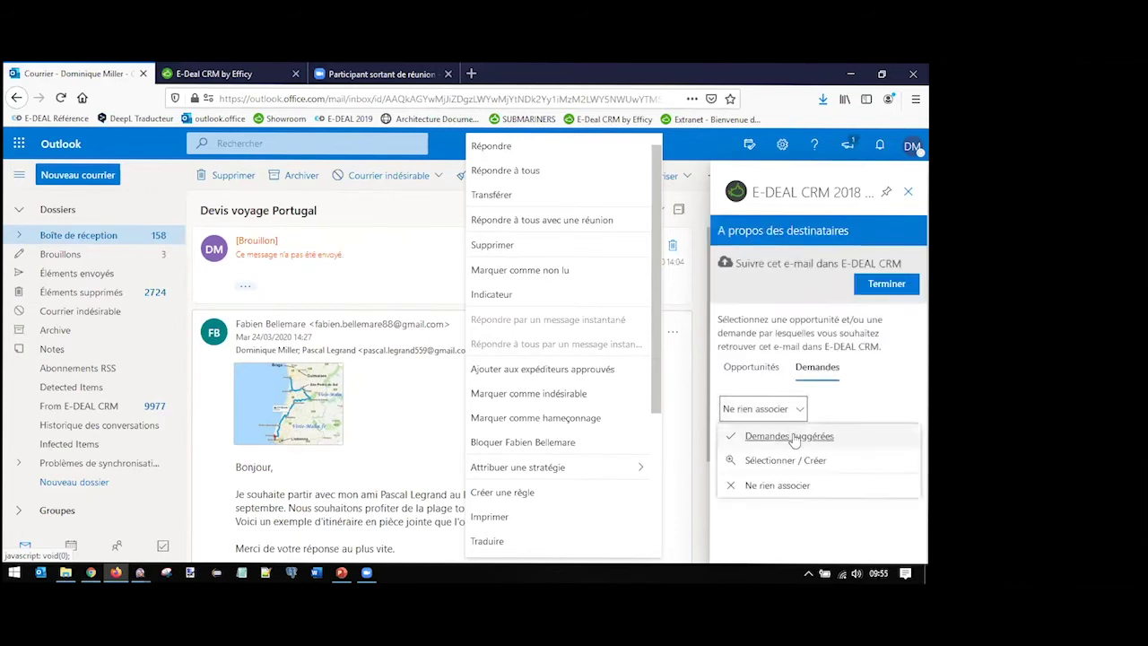
left_click(793, 437)
scroll(803, 438, "down", 3)
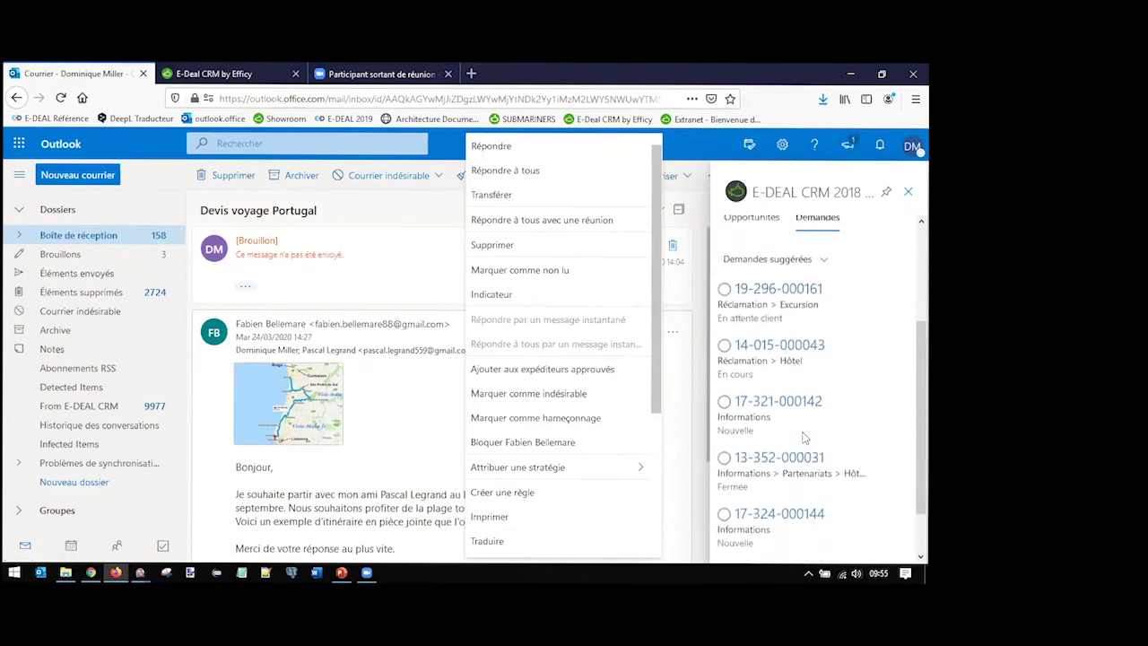
scroll(804, 438, "up", 3)
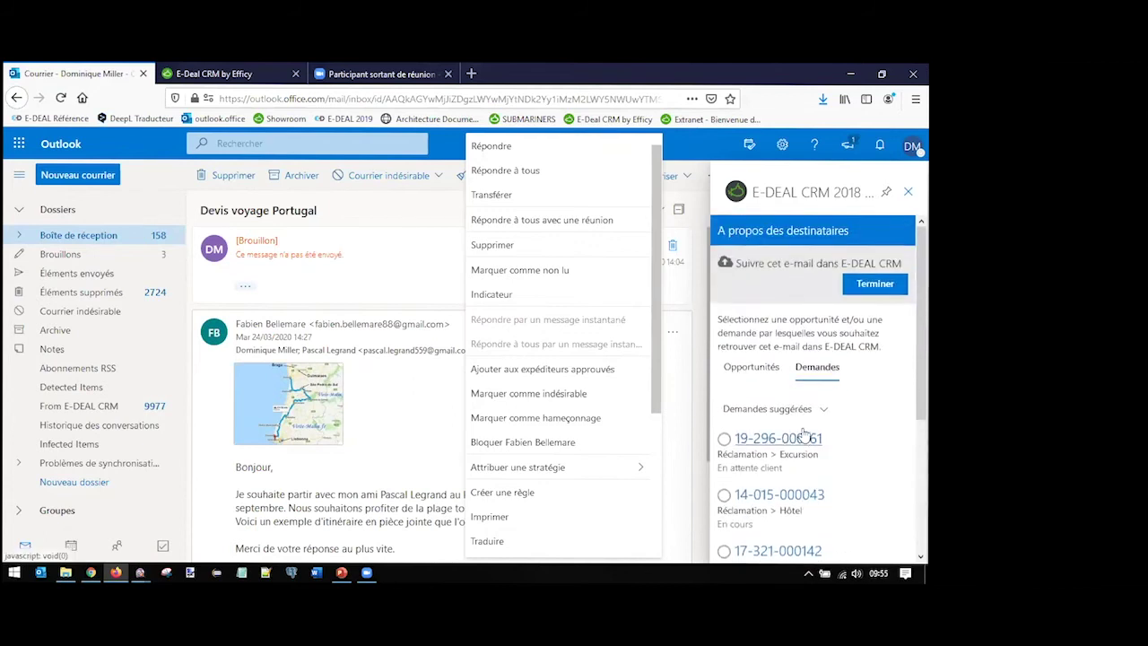
Leave the unfinished tracking, return to the inbox and reopen the tracked "Devis voyages Portugal" email.
left_click(388, 408)
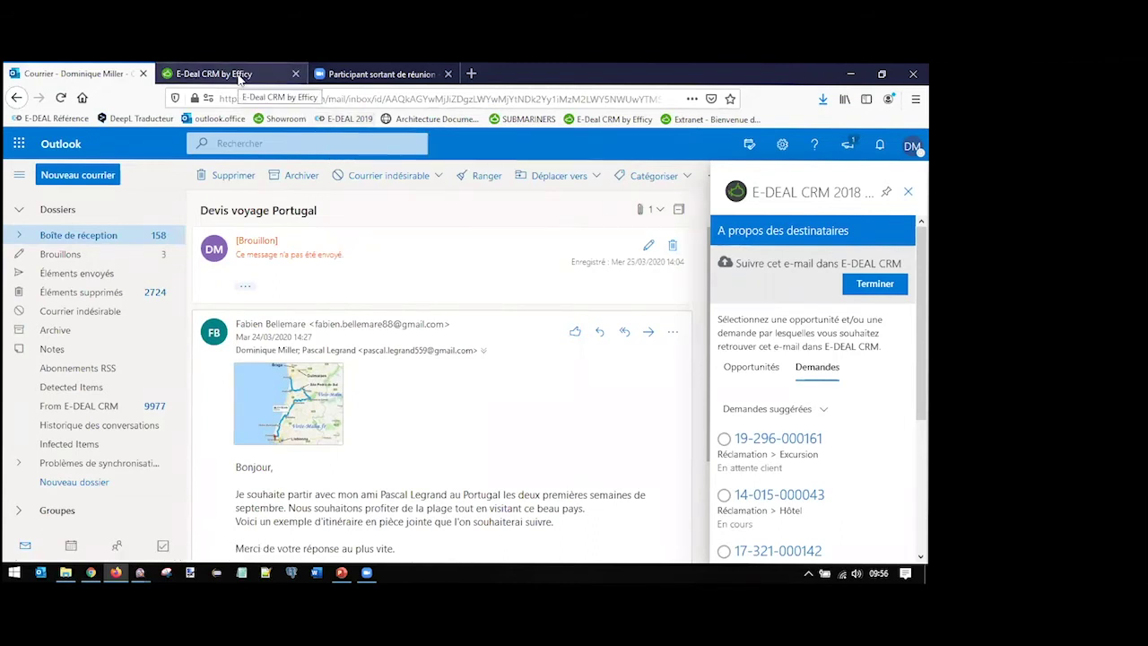
left_click(80, 236)
left_click(466, 241)
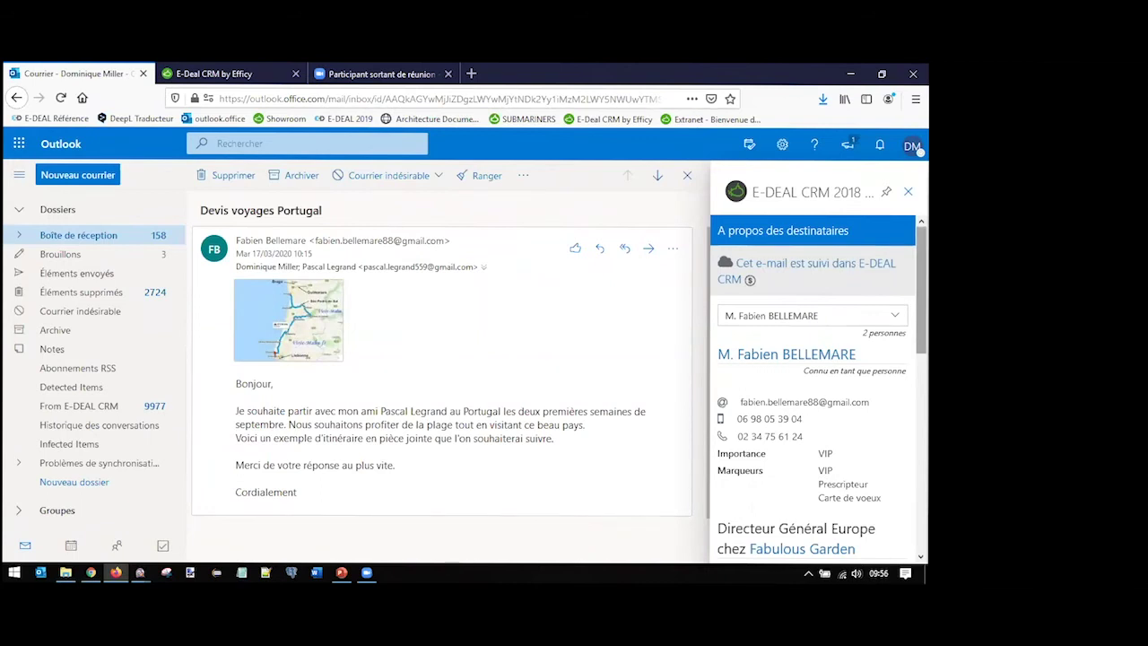
Look through the sender's contact details, company information and opportunities in the email's E-DEAL CRM pane.
scroll(816, 386, "down", 4)
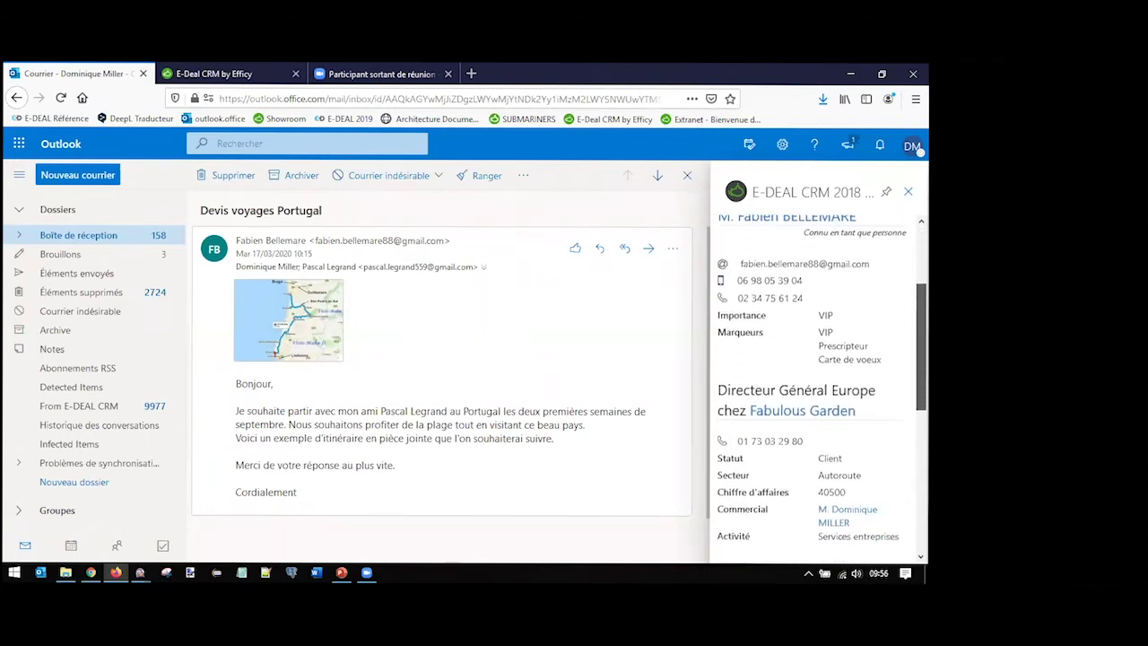
scroll(888, 466, "down", 3)
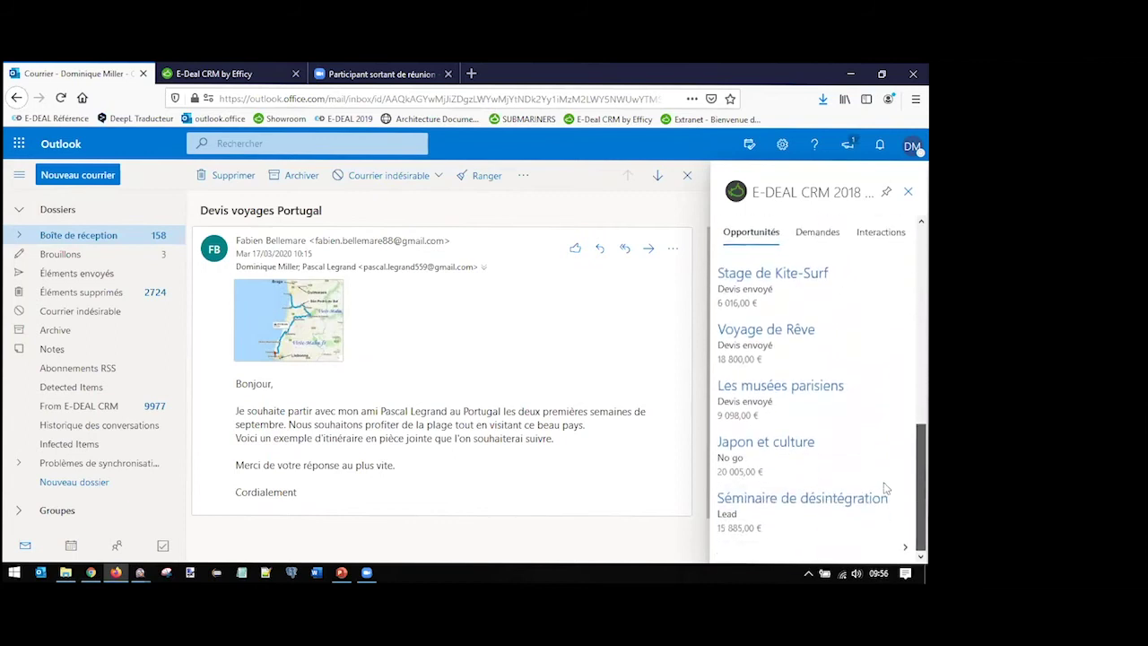
scroll(805, 306, "up", 8)
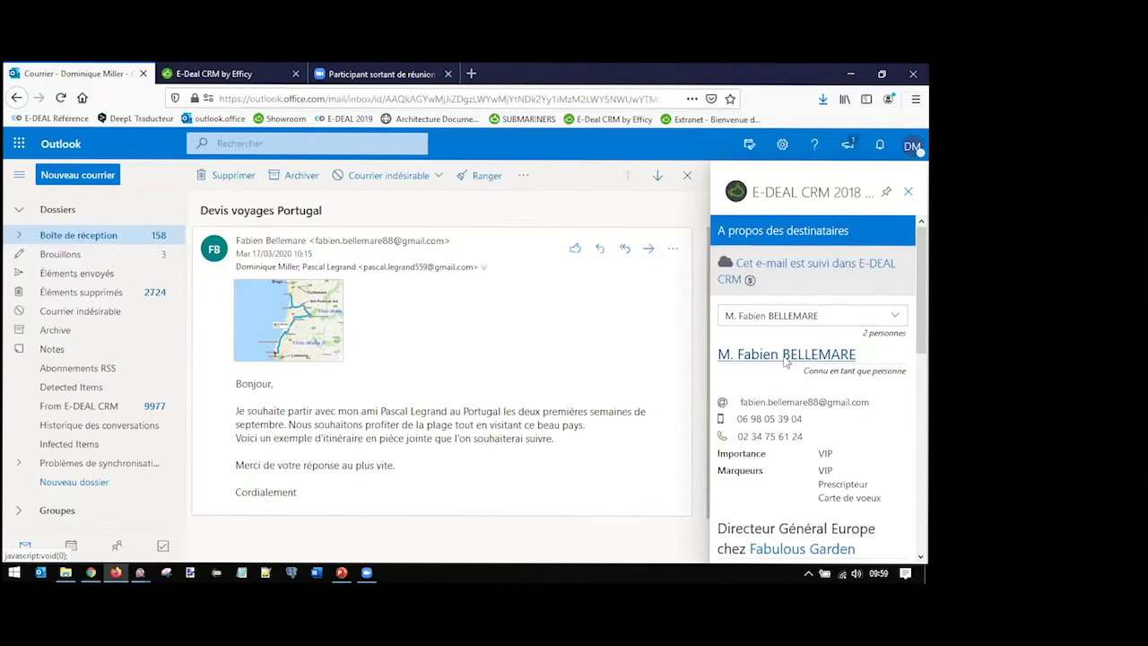
Open the sender's CRM record for modification and decline updating the telephone and fax fields.
left_click(785, 362)
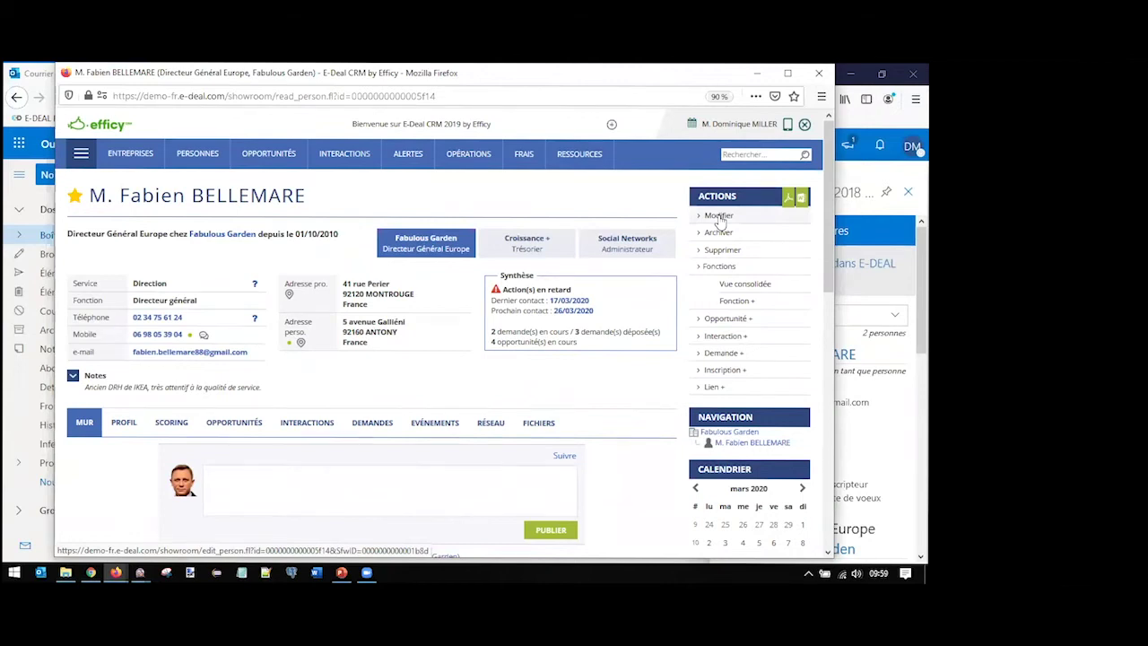
left_click(718, 216)
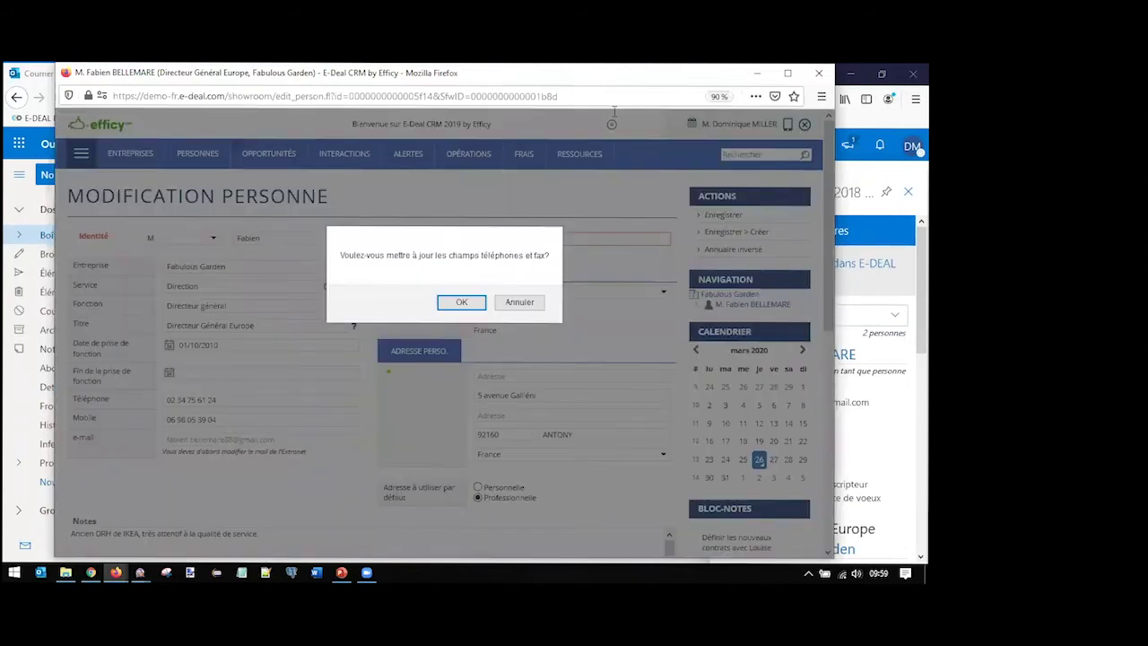
left_click(520, 303)
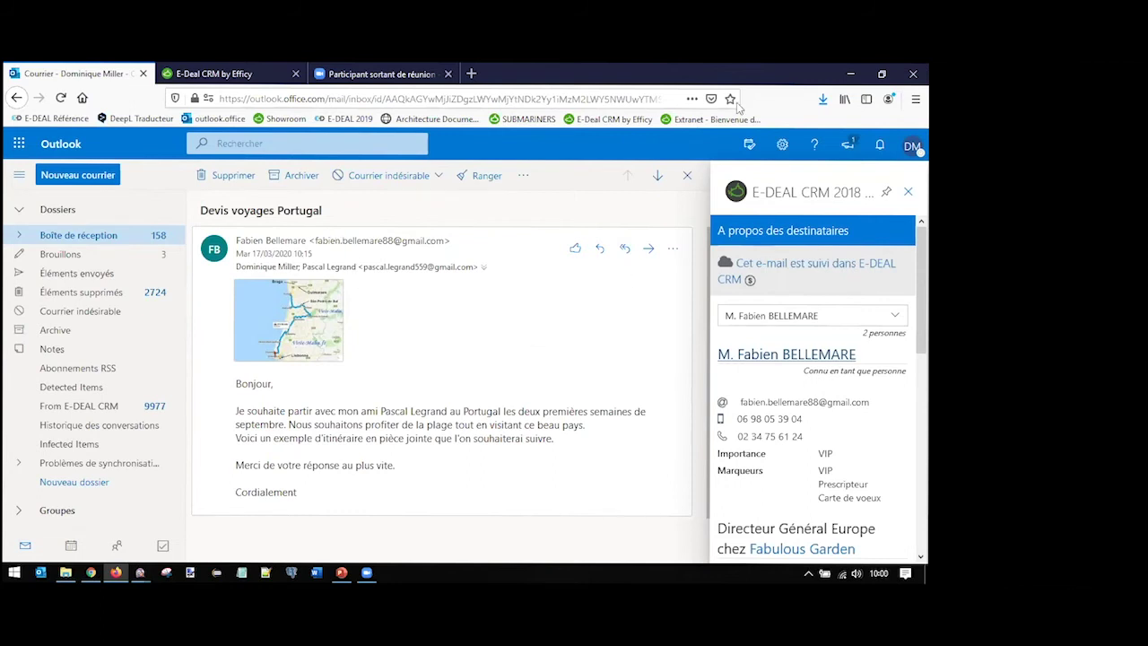
Switch to Gmail, open the "Relance Voyages Portugal" email and check the recipients offered in the Efficy pane.
left_click(850, 74)
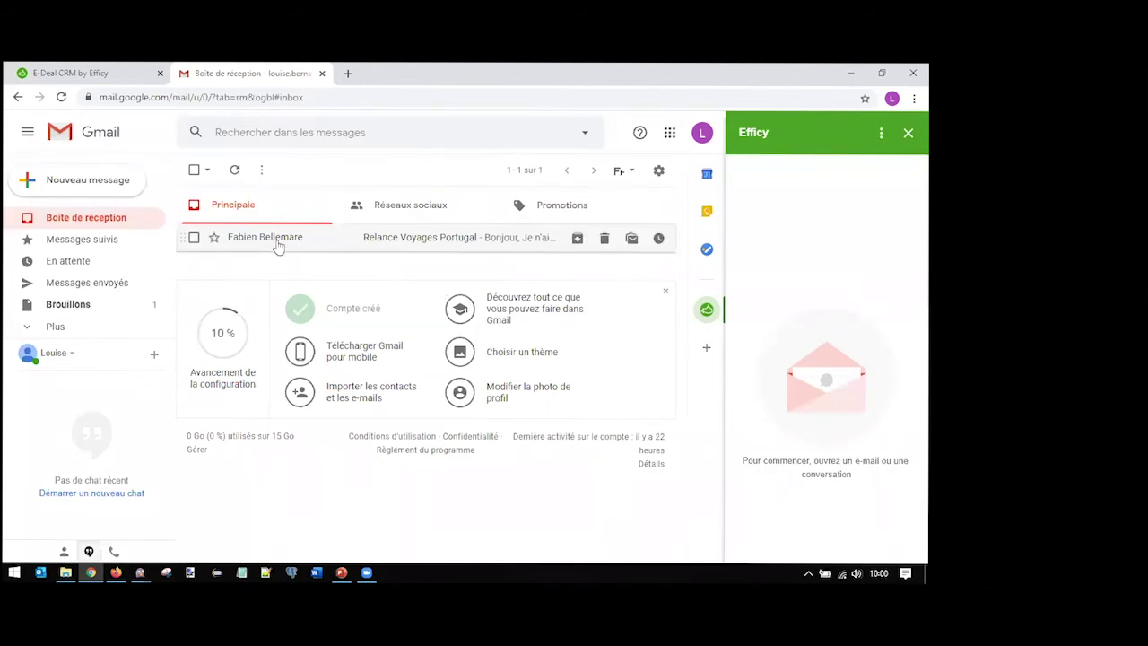
mouse_move(278, 244)
left_click(401, 240)
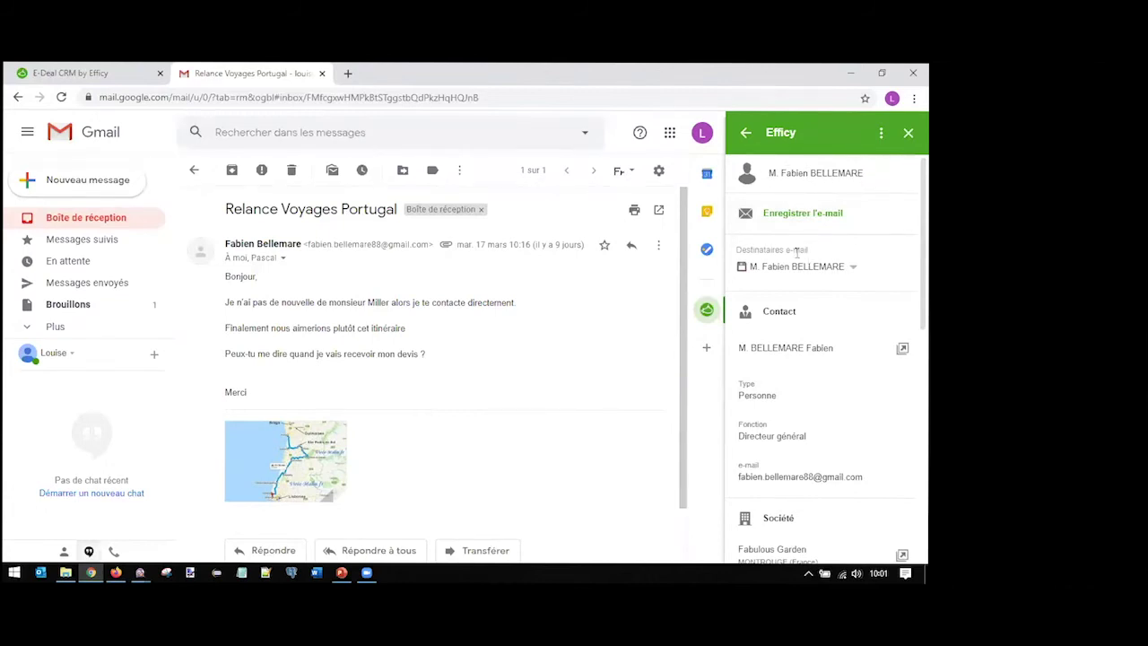
left_click(853, 273)
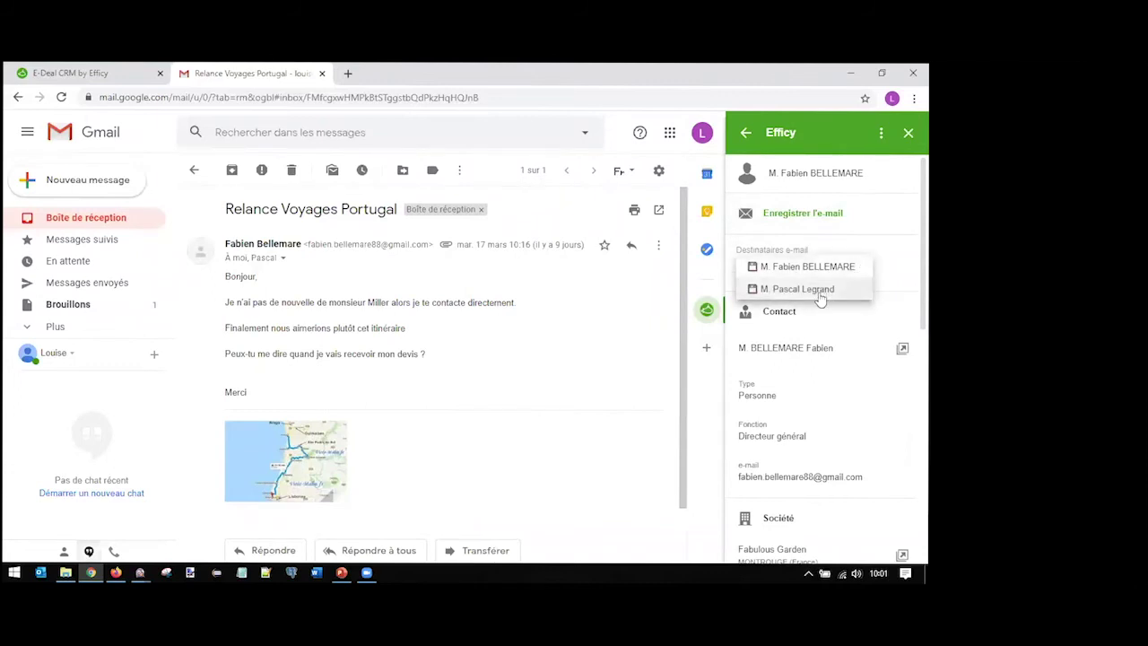
left_click(888, 283)
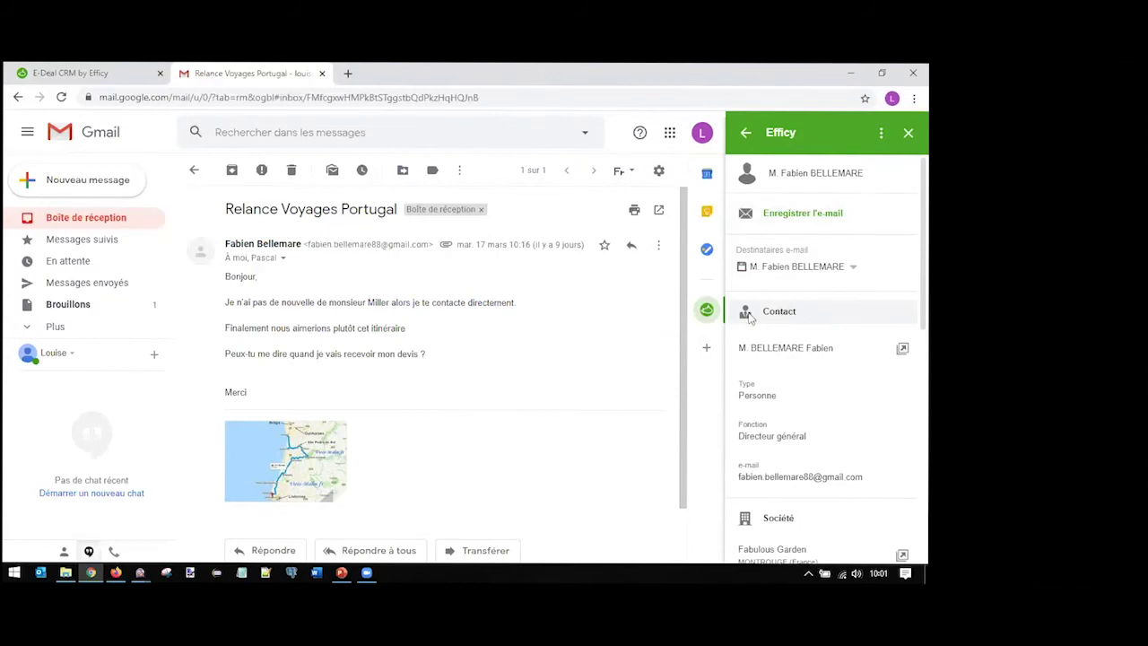
Review the contact, company, opportunities, interactions and requests in the Efficy pane, and open the contact's full CRM record.
scroll(825, 341, "down", 1)
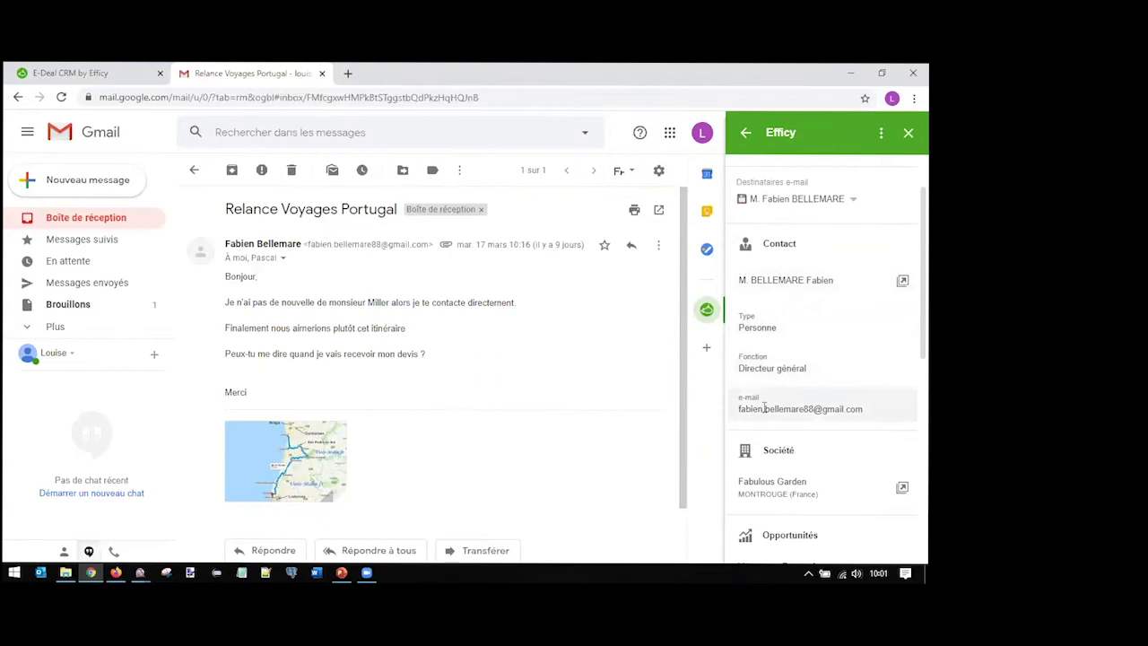
scroll(764, 426, "down", 2)
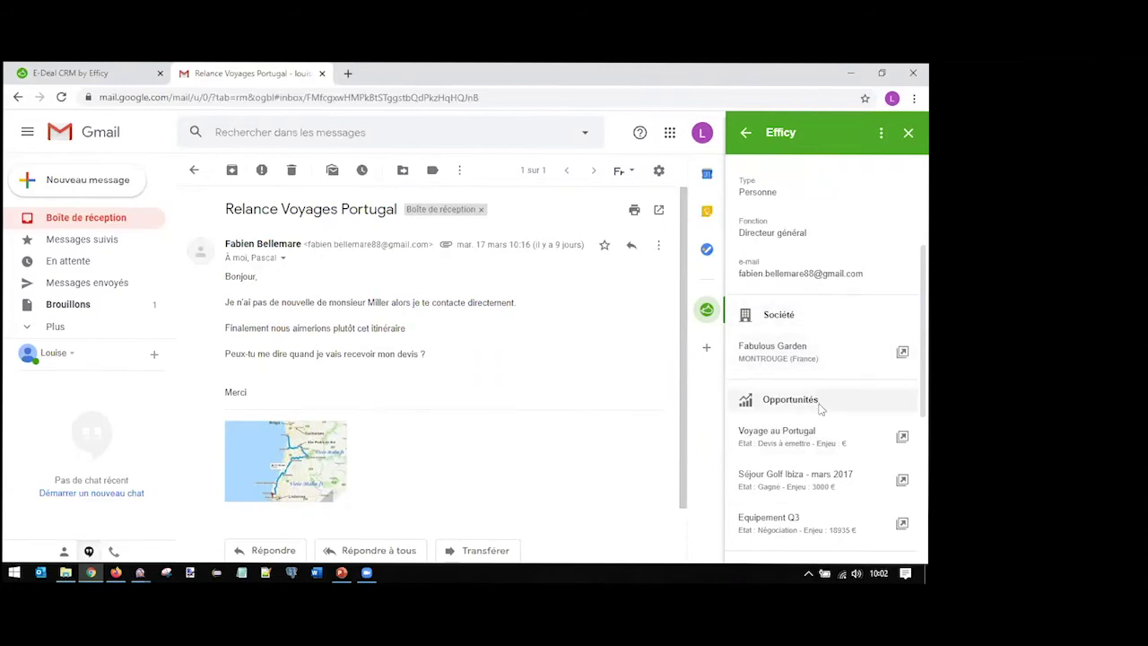
scroll(820, 408, "down", 1)
scroll(798, 365, "down", 1)
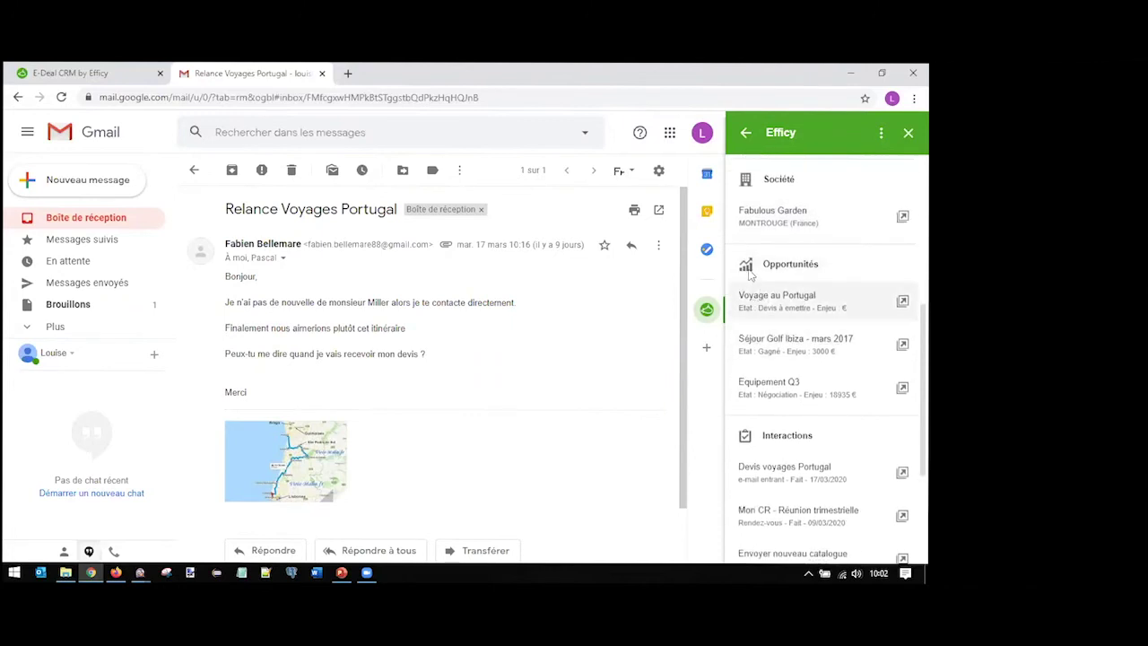
scroll(798, 349, "down", 3)
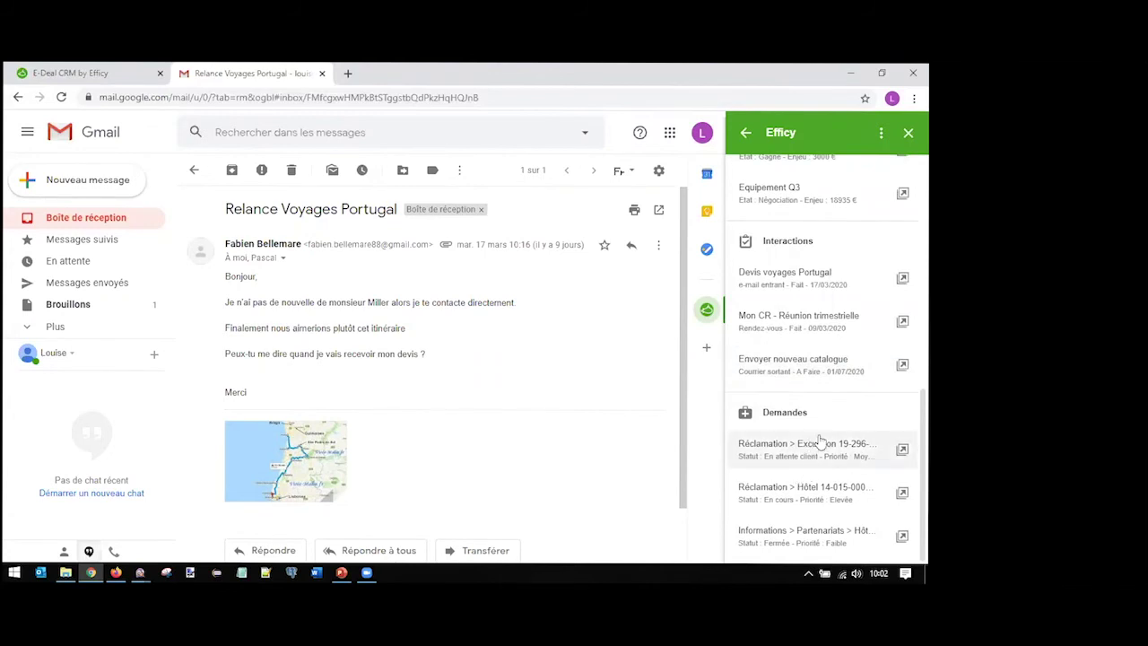
scroll(831, 428, "up", 10)
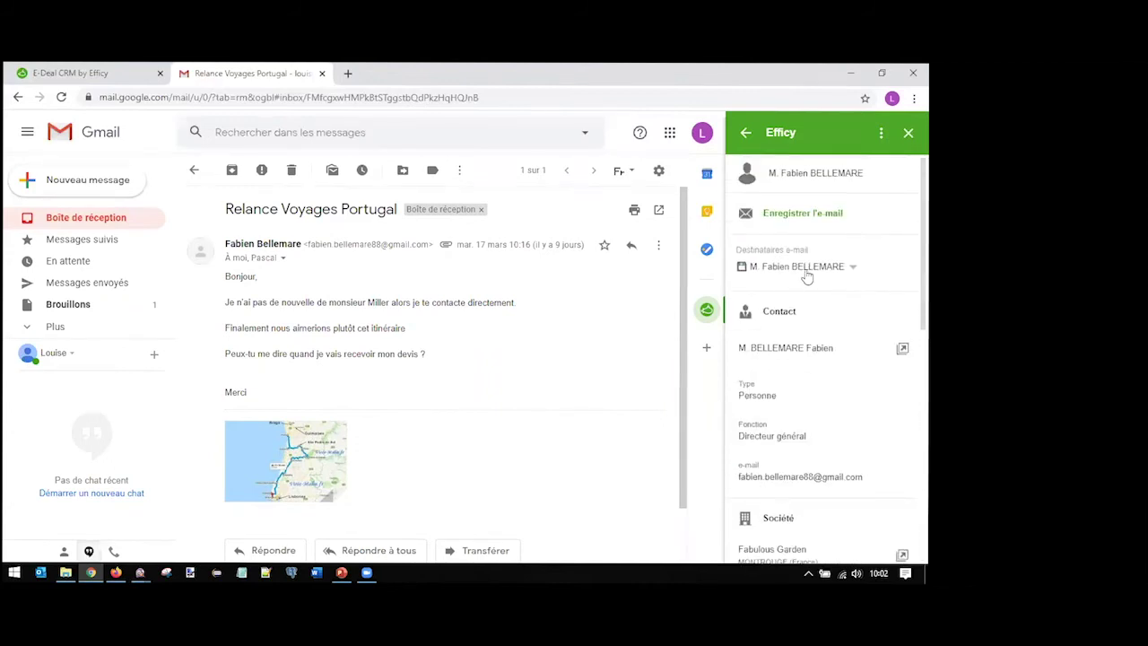
left_click(902, 350)
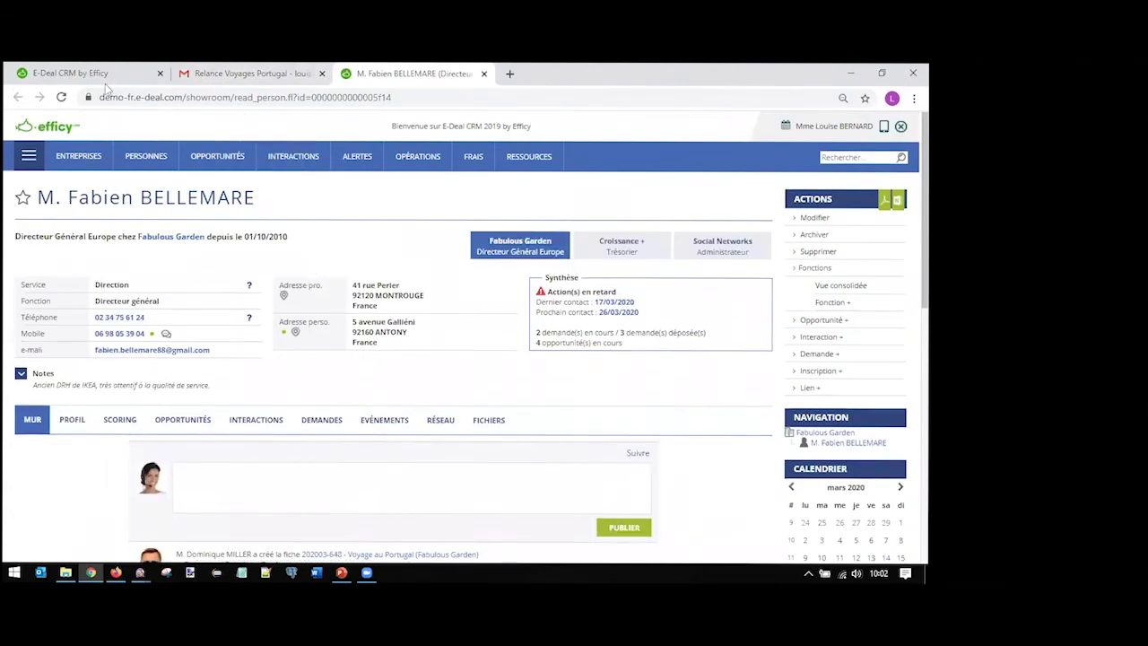
Return to the Gmail message, register it in the CRM as an incoming email interaction and save that interaction.
left_click(240, 79)
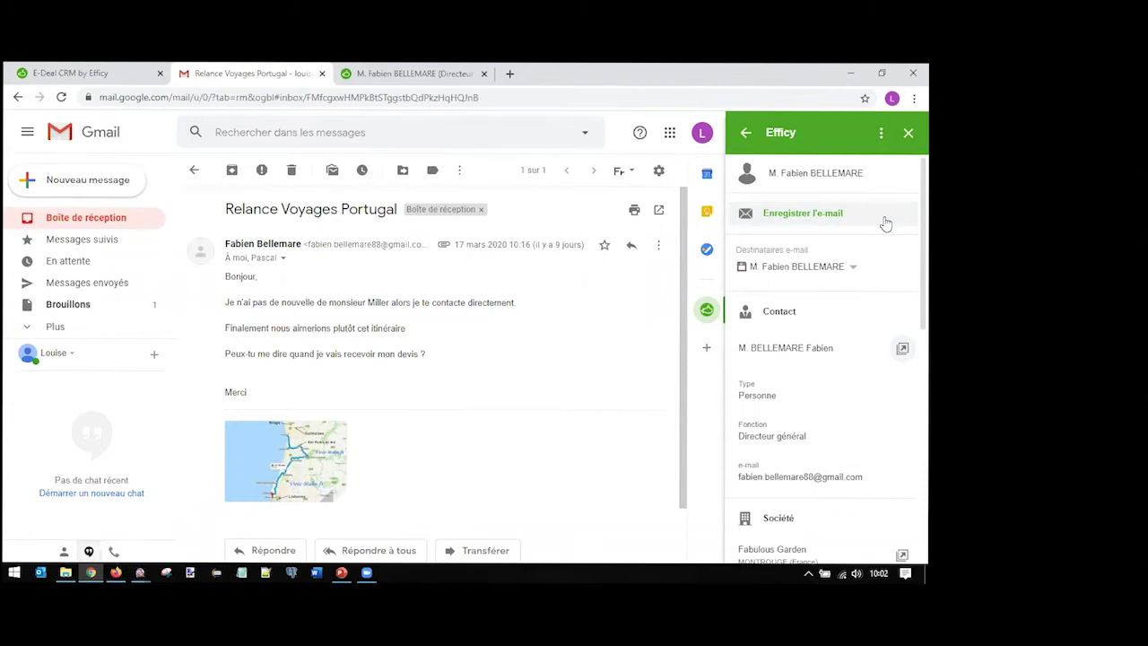
left_click(801, 216)
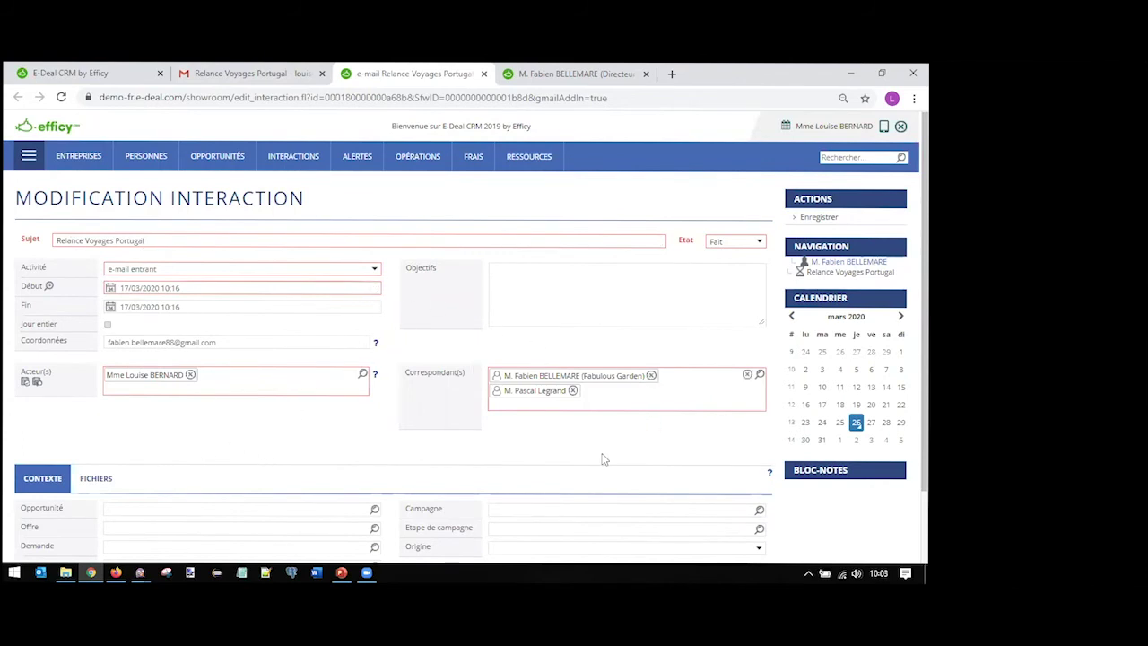
left_click(818, 216)
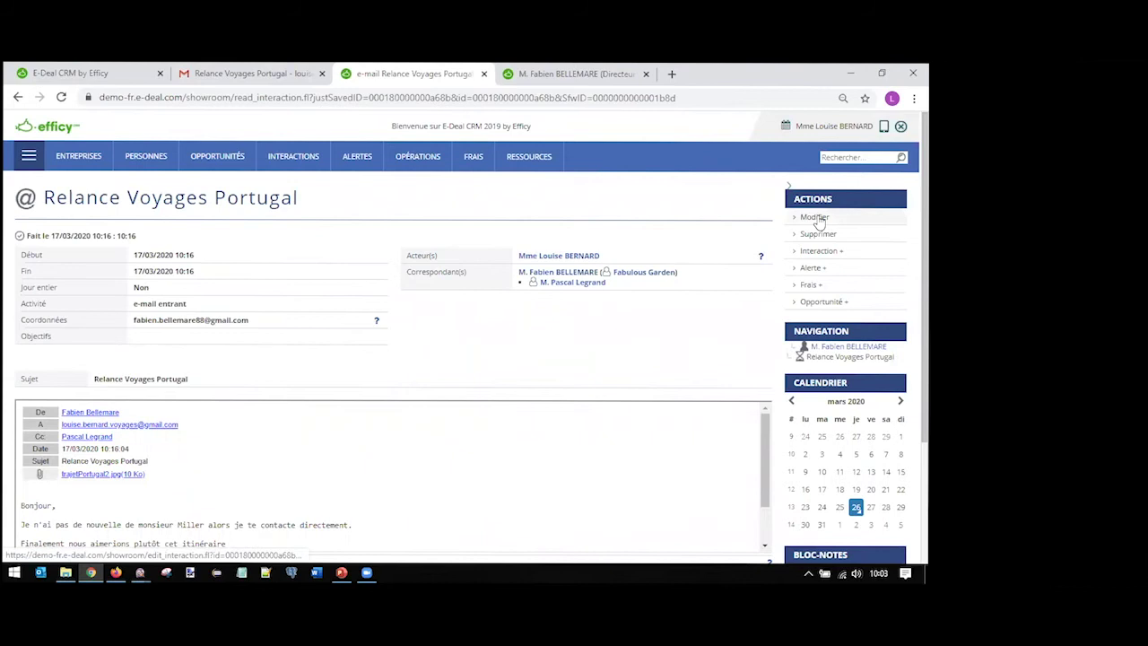
Edit the "Relance Voyages Portugal" interaction, link it to the opportunity "Voyage au Portugal (Fabulous Garden)" and save.
left_click(816, 217)
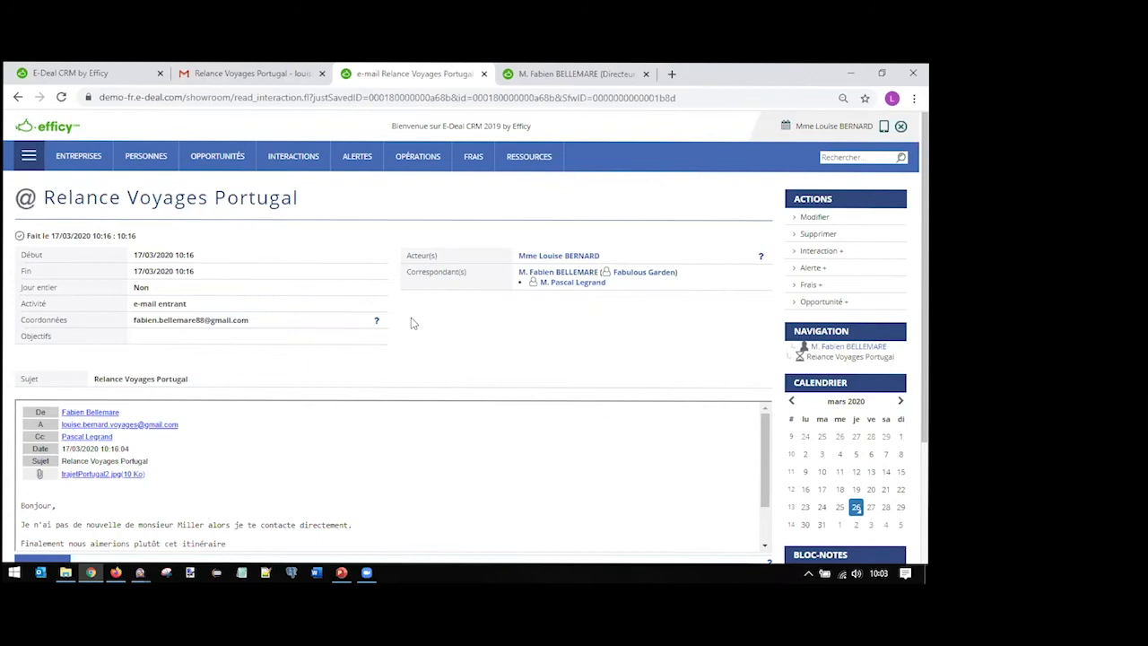
left_click(814, 218)
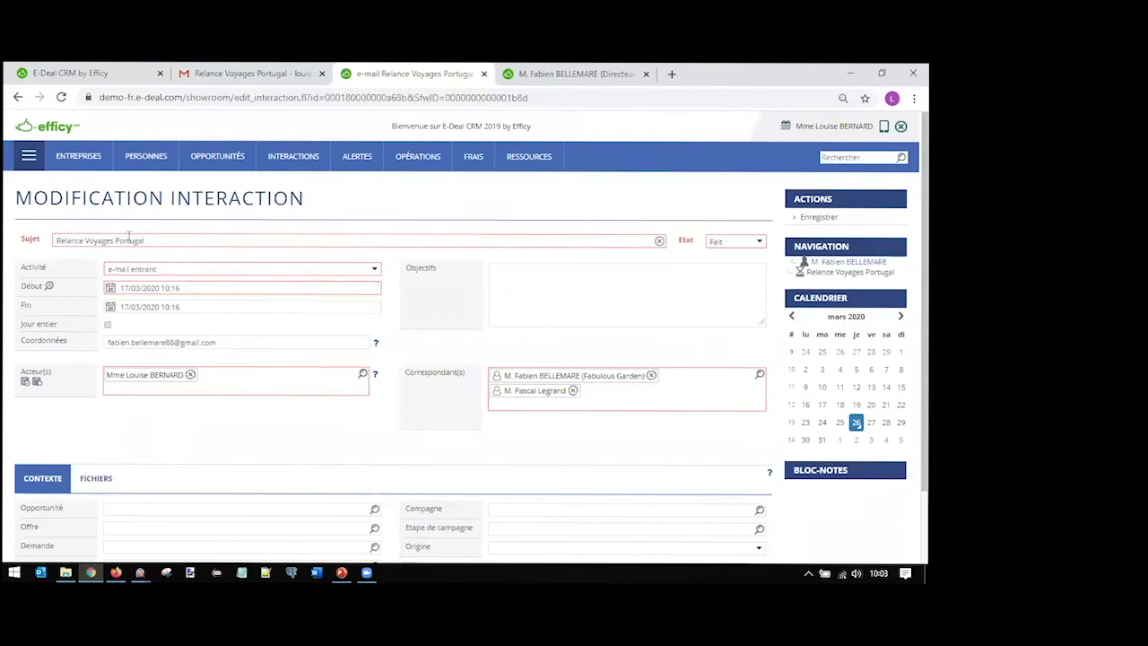
left_click(121, 508)
type("voyage au pr")
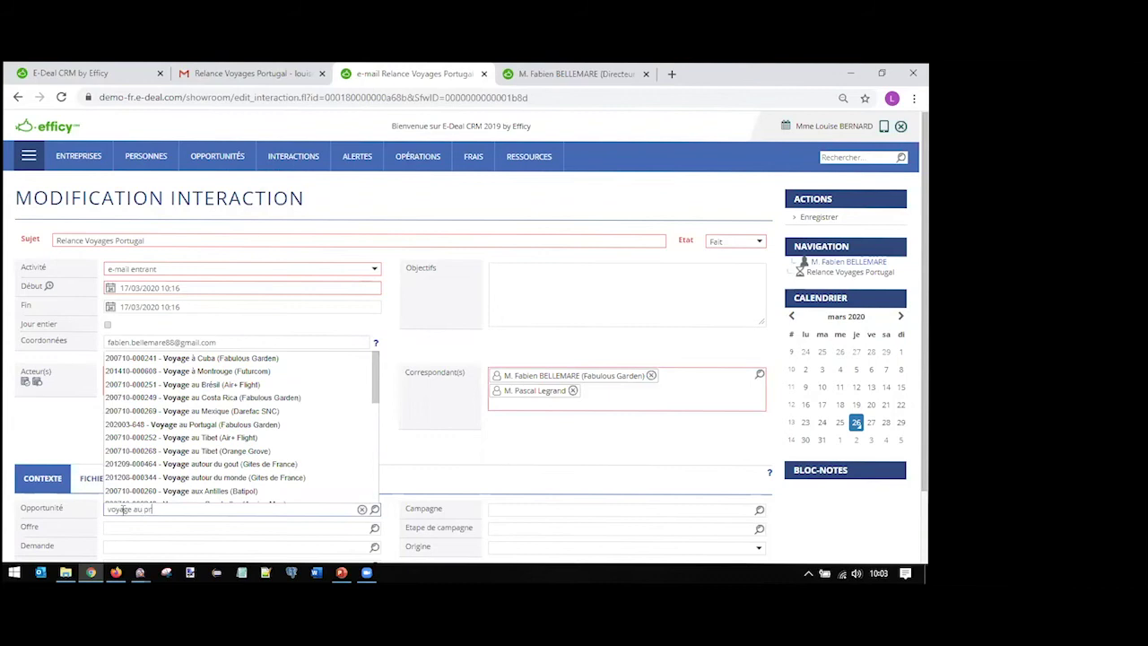
key("BackSpace")
key("BackSpace")
key("BackSpace")
key("BackSpace")
key("BackSpace")
key("BackSpace")
key("BackSpace")
key("BackSpace")
key("BackSpace")
type("Voyage au Po")
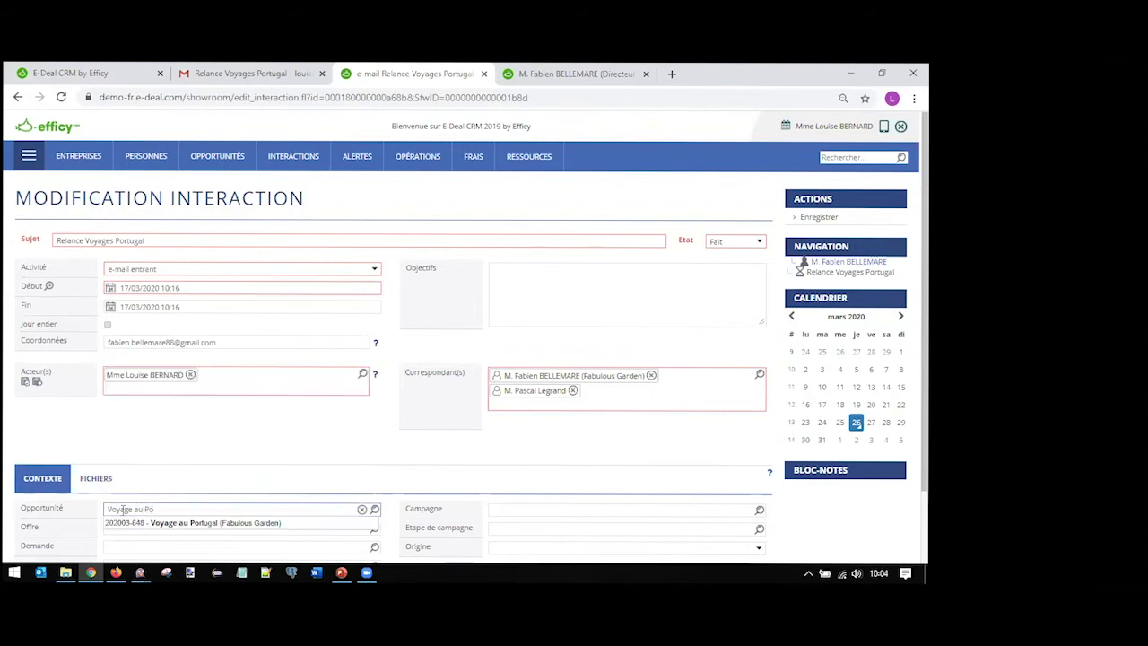
left_click(205, 524)
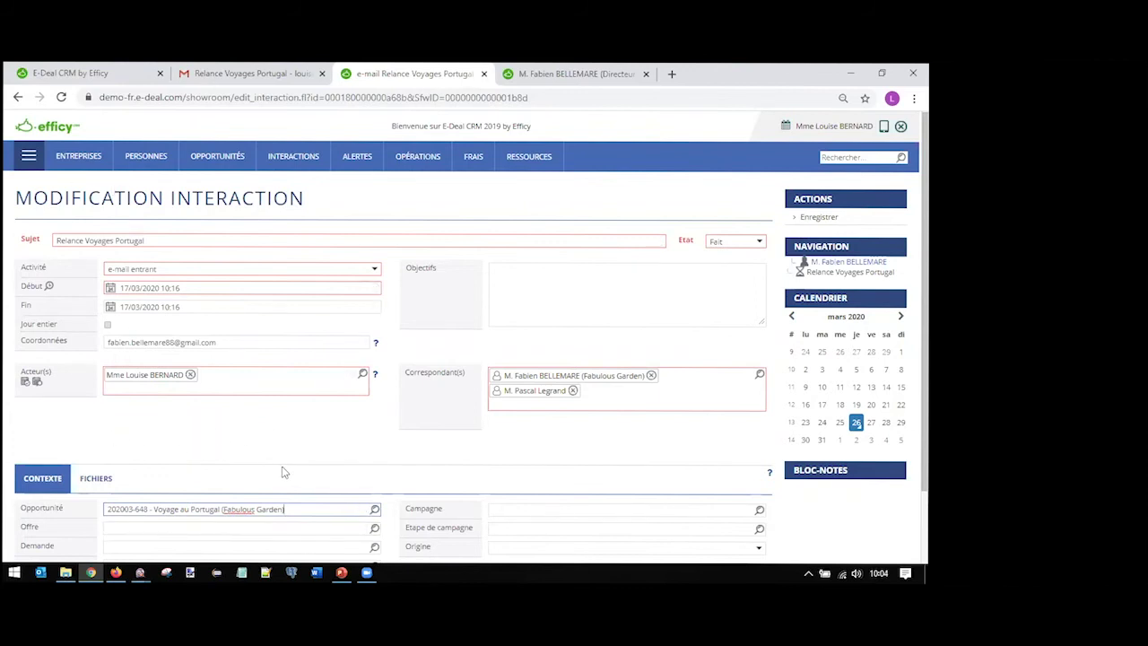
left_click(819, 217)
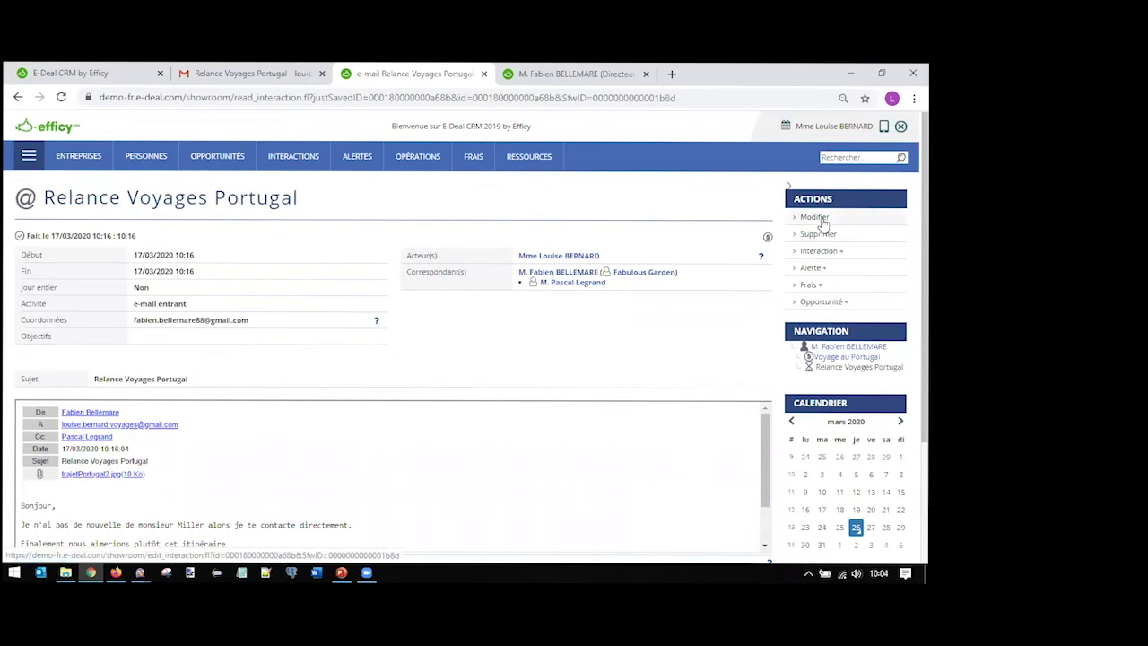
Open the linked "Voyage au Portugal" opportunity from the interaction and display its list of interactions.
scroll(523, 326, "down", 3)
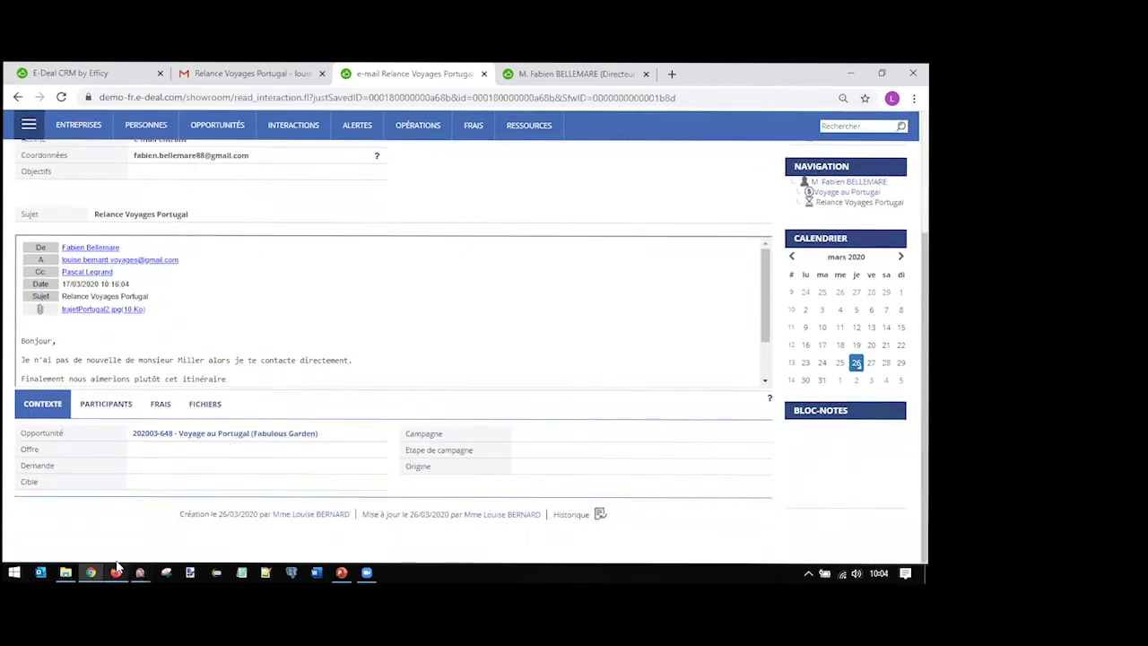
left_click(217, 439)
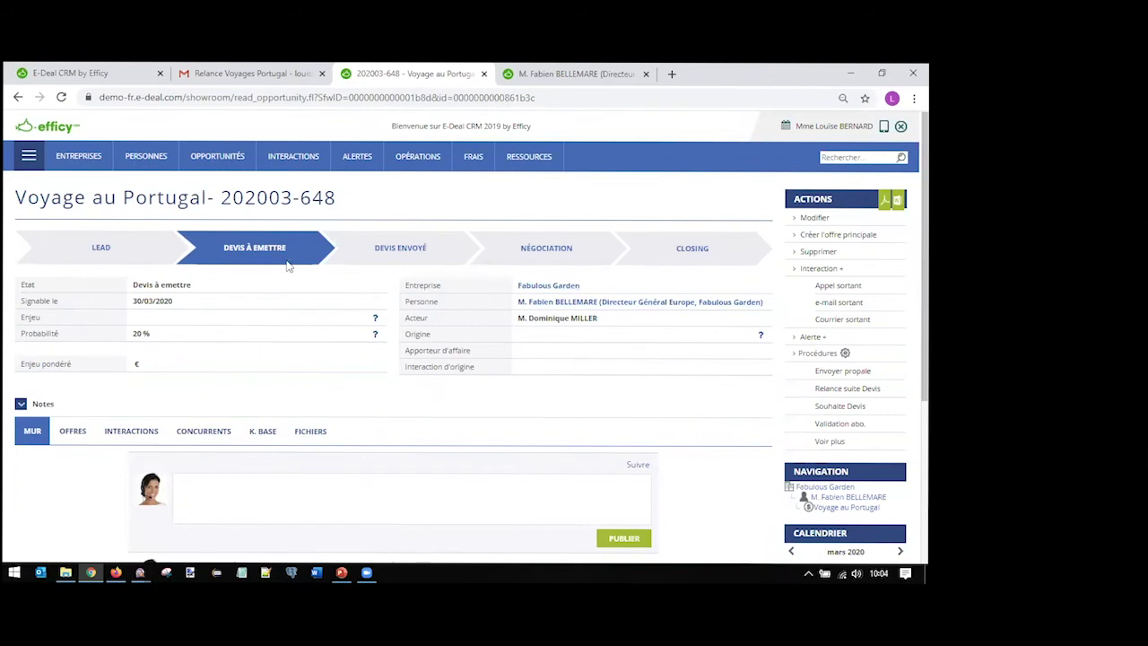
scroll(252, 314, "down", 1)
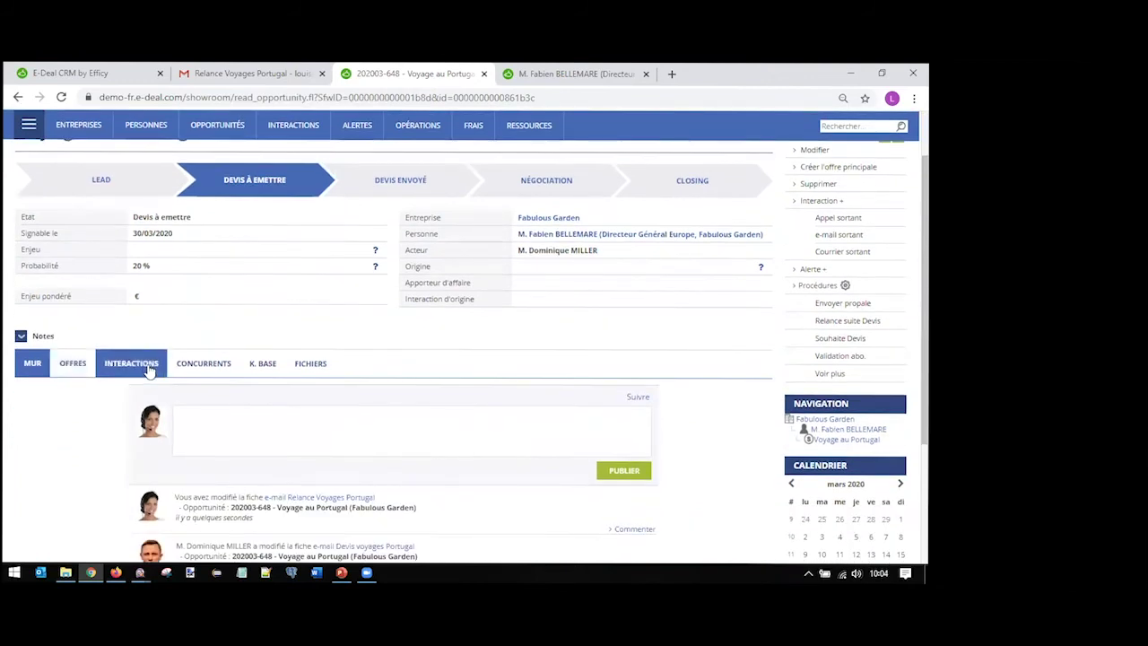
left_click(148, 371)
scroll(153, 363, "down", 1)
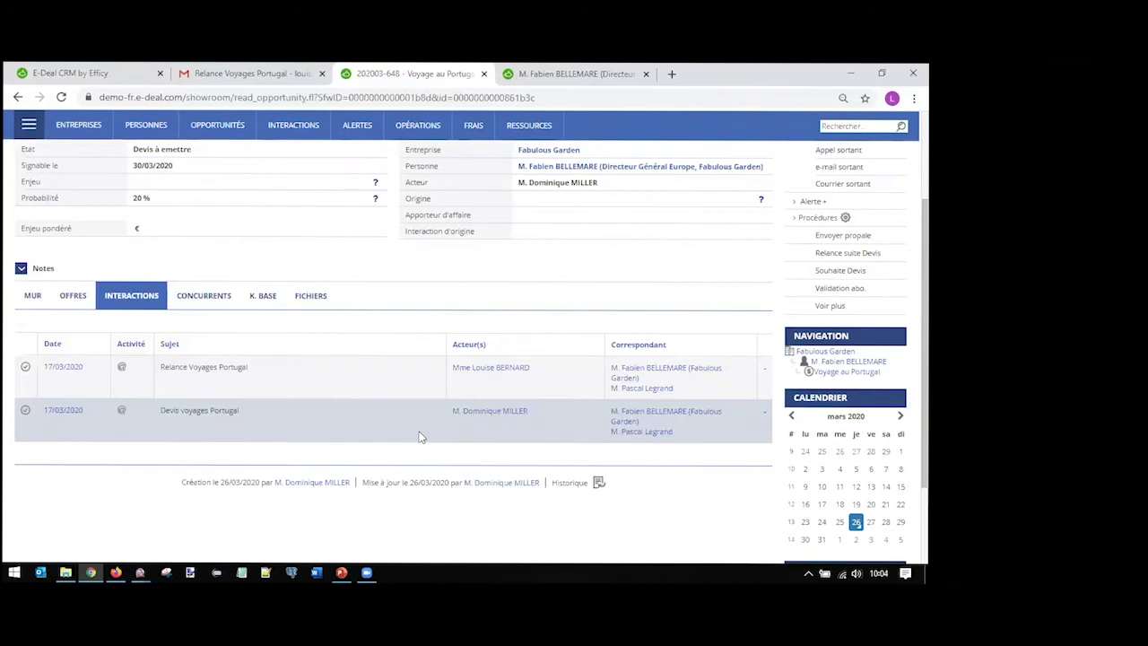
Switch to the E-Deal CRM home page in Firefox and start editing the Commercial dashboard.
left_click(116, 572)
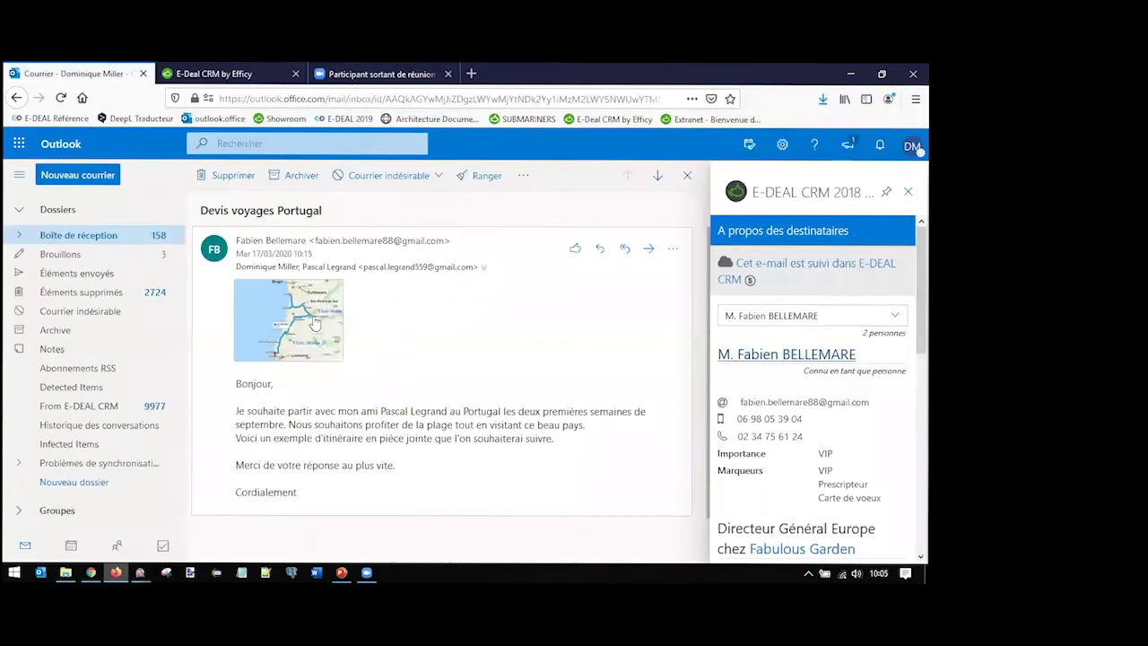
left_click(241, 74)
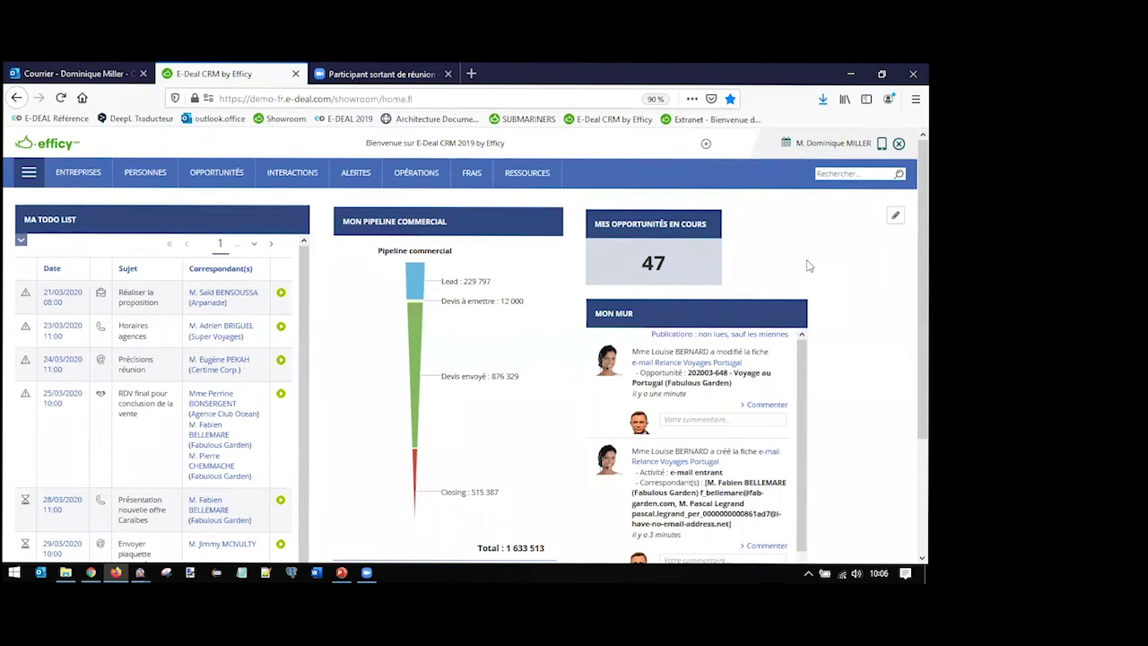
left_click(895, 218)
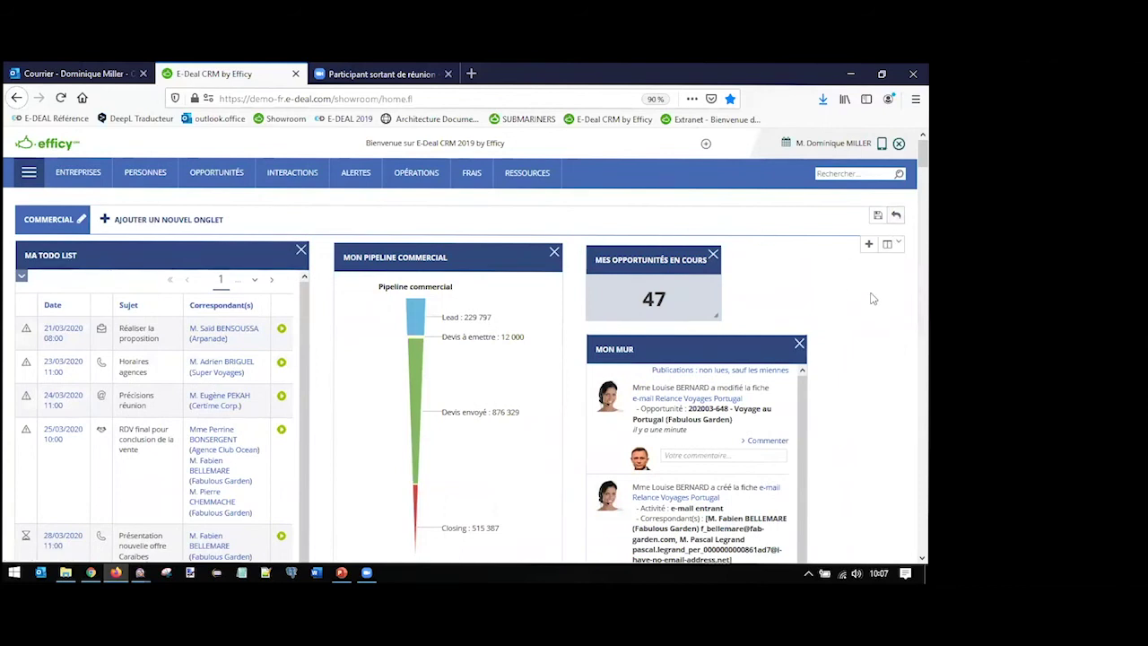
left_click(869, 244)
left_click(403, 320)
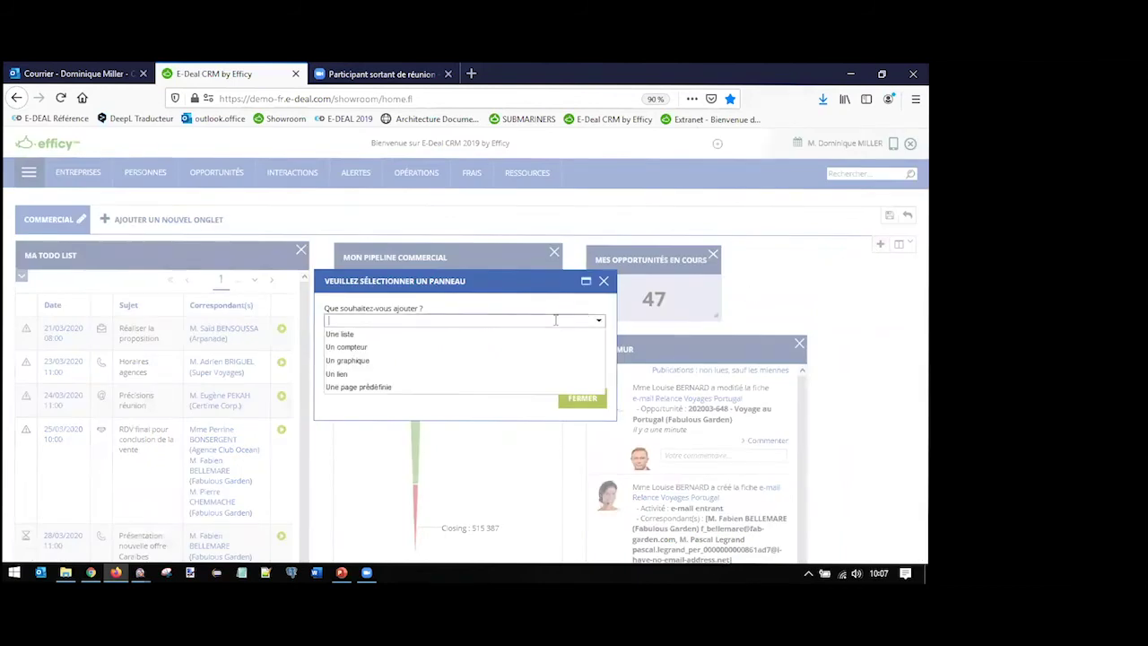
left_click(387, 391)
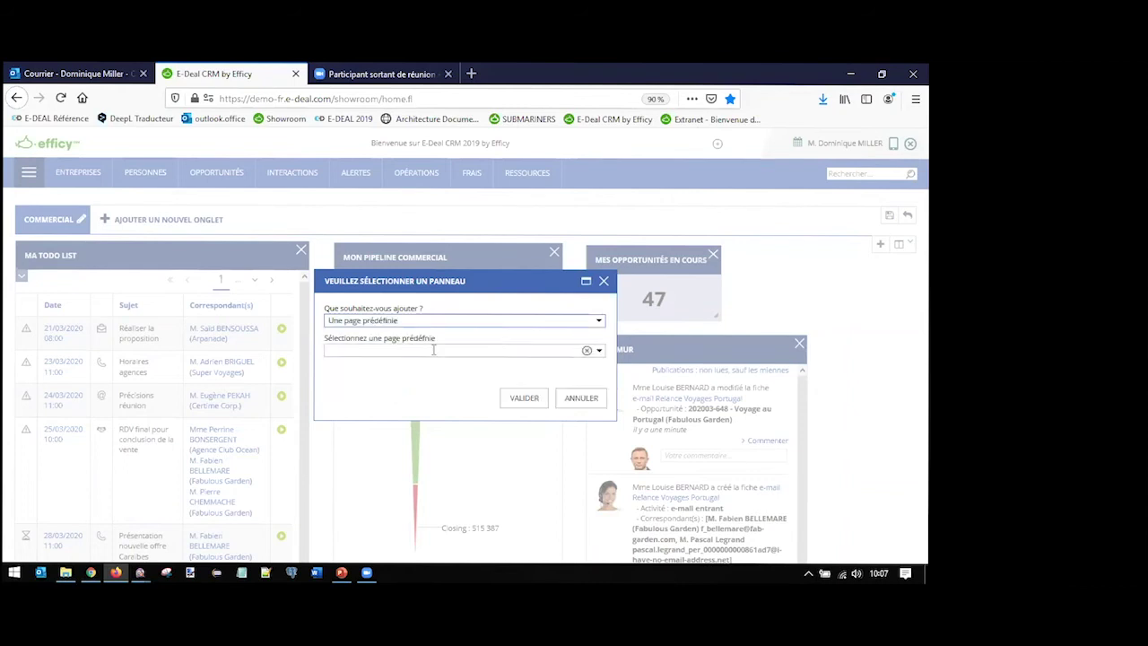
left_click(433, 350)
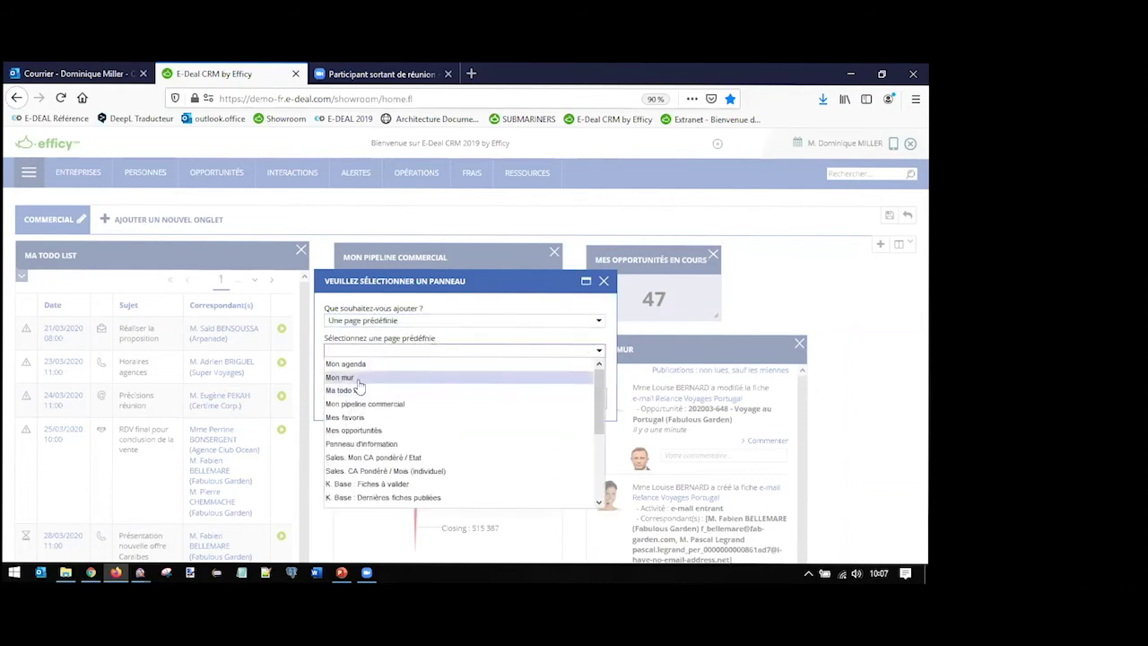
left_click(605, 282)
left_click(605, 281)
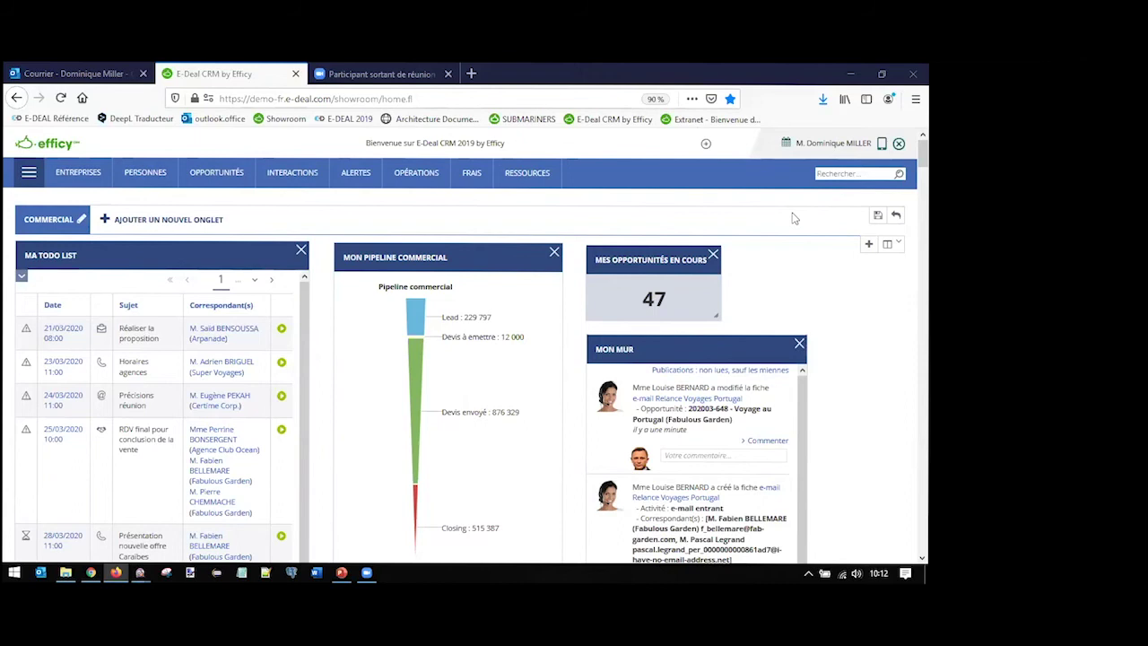
Open the first Fabulous Garden contact of the "RDV final pour conclusion de la vente" task and display page 2 of their interactions.
left_click(212, 472)
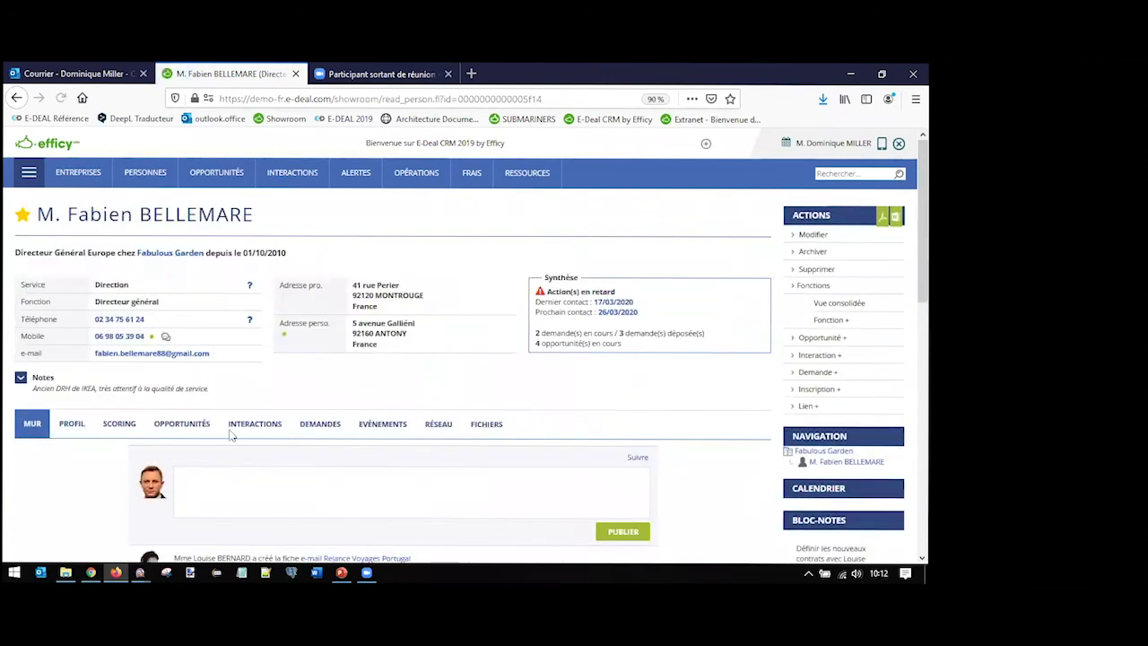
left_click(265, 440)
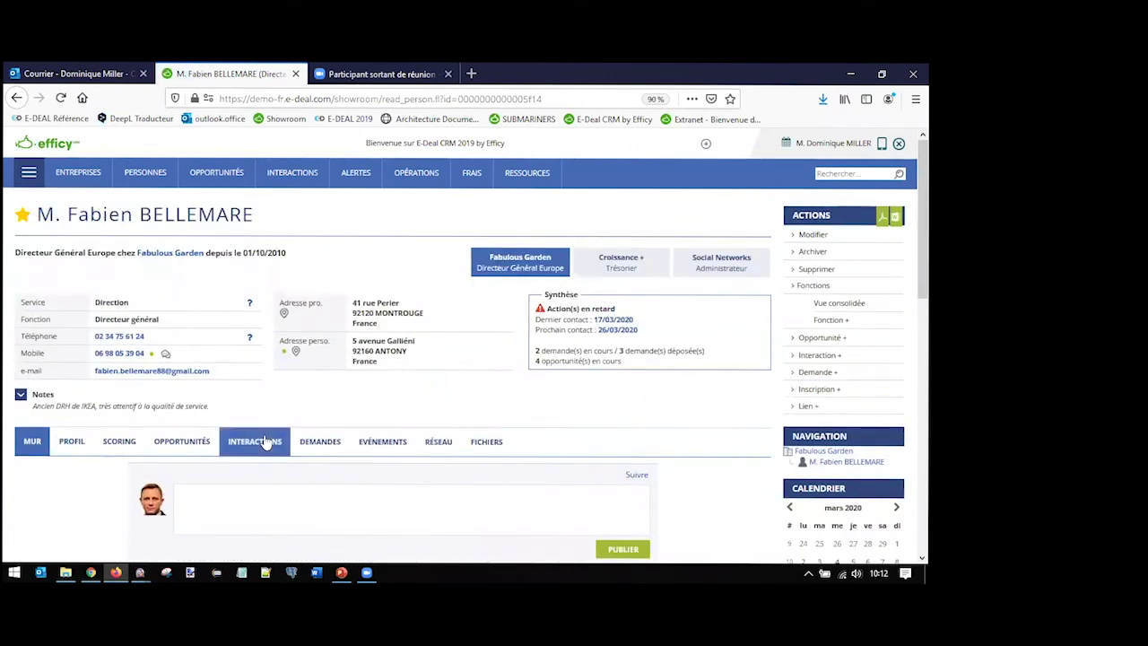
scroll(265, 442, "down", 3)
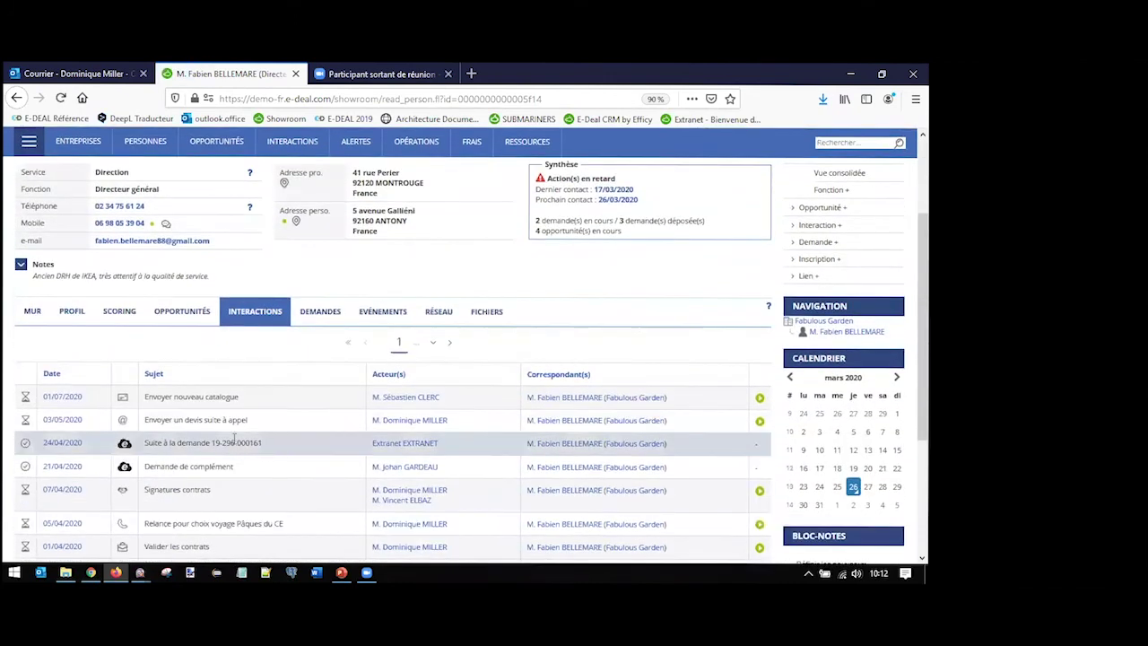
scroll(240, 444, "down", 3)
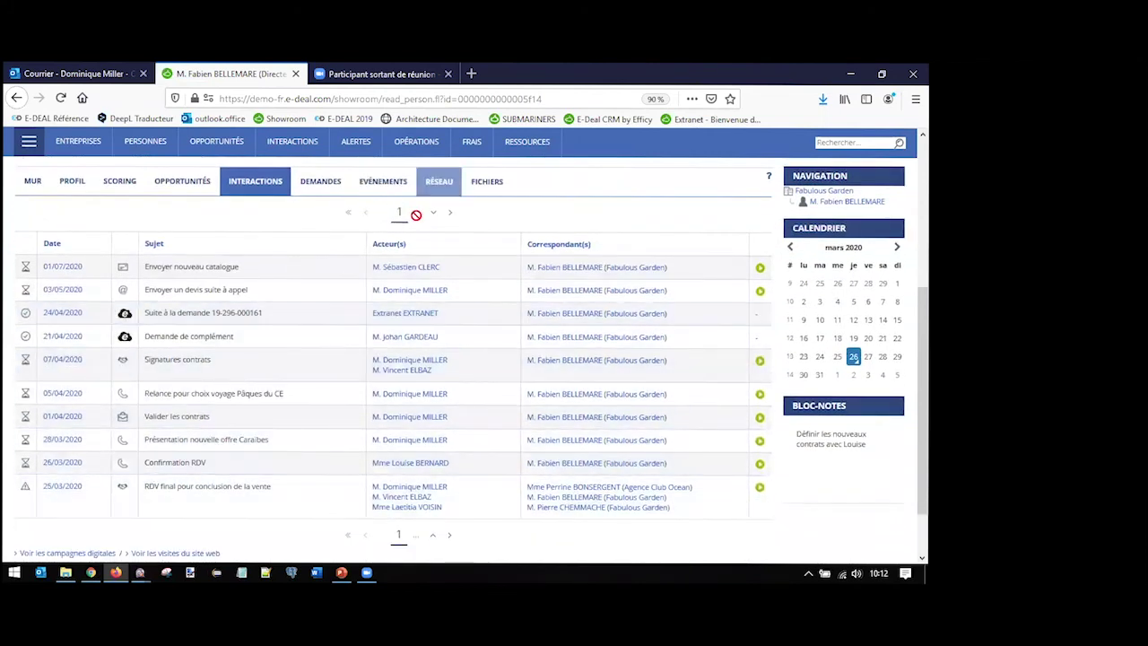
left_click(451, 217)
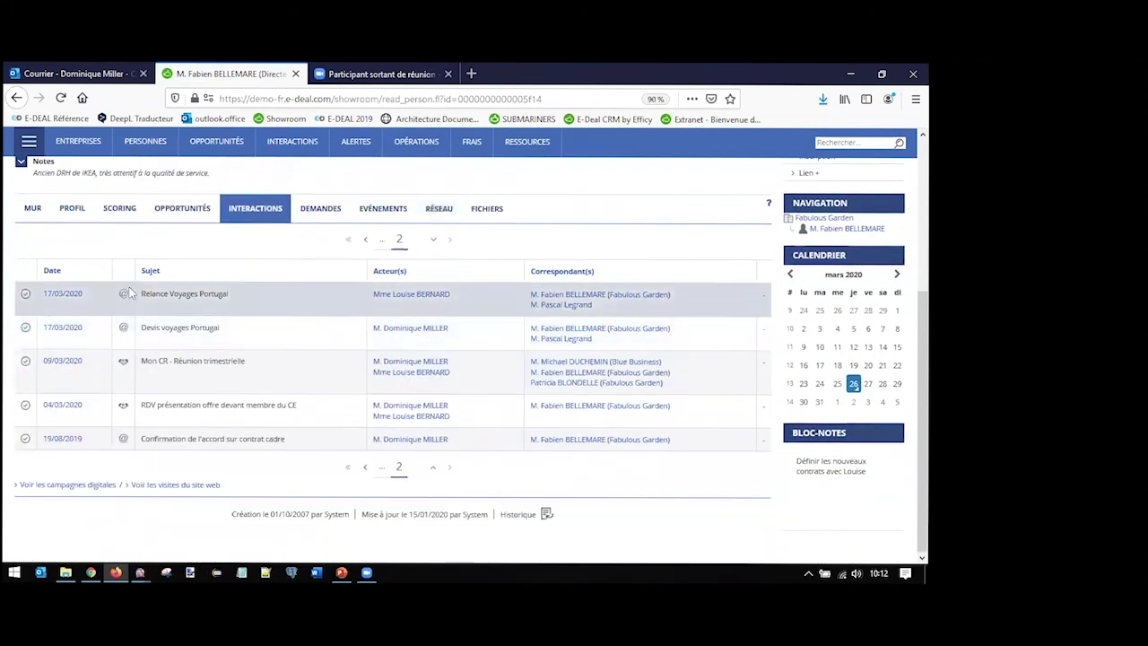
Open the "Devis voyages Portugal" email interaction dated 17/03/2020 and review its details, message text and linked opportunity.
left_click(54, 331)
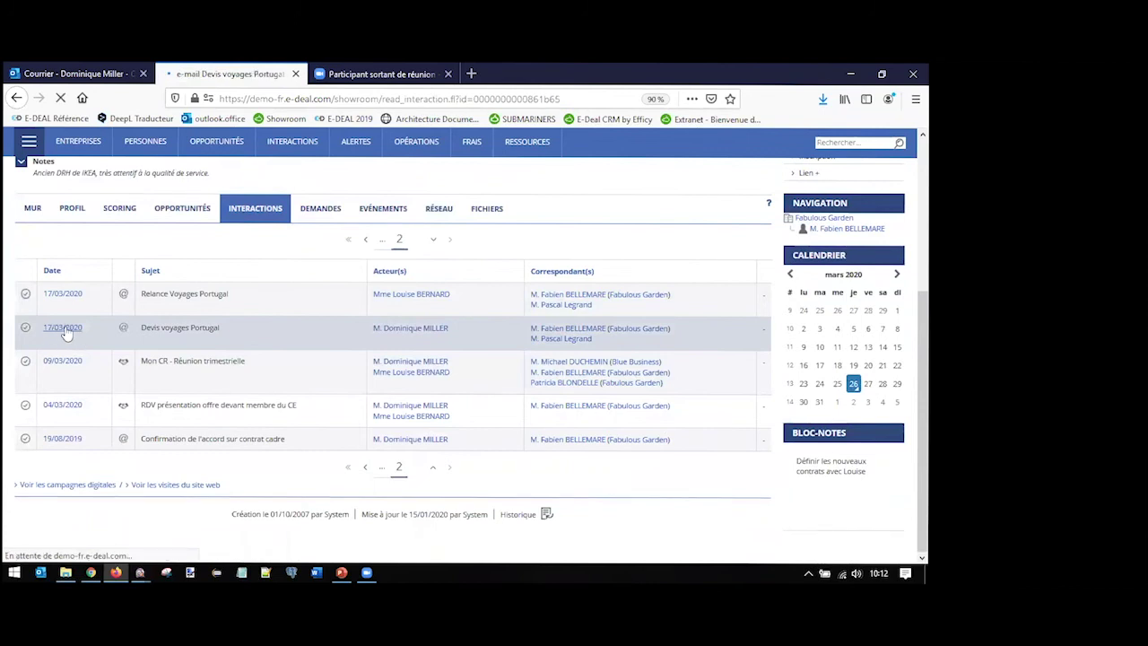
scroll(126, 408, "down", 1)
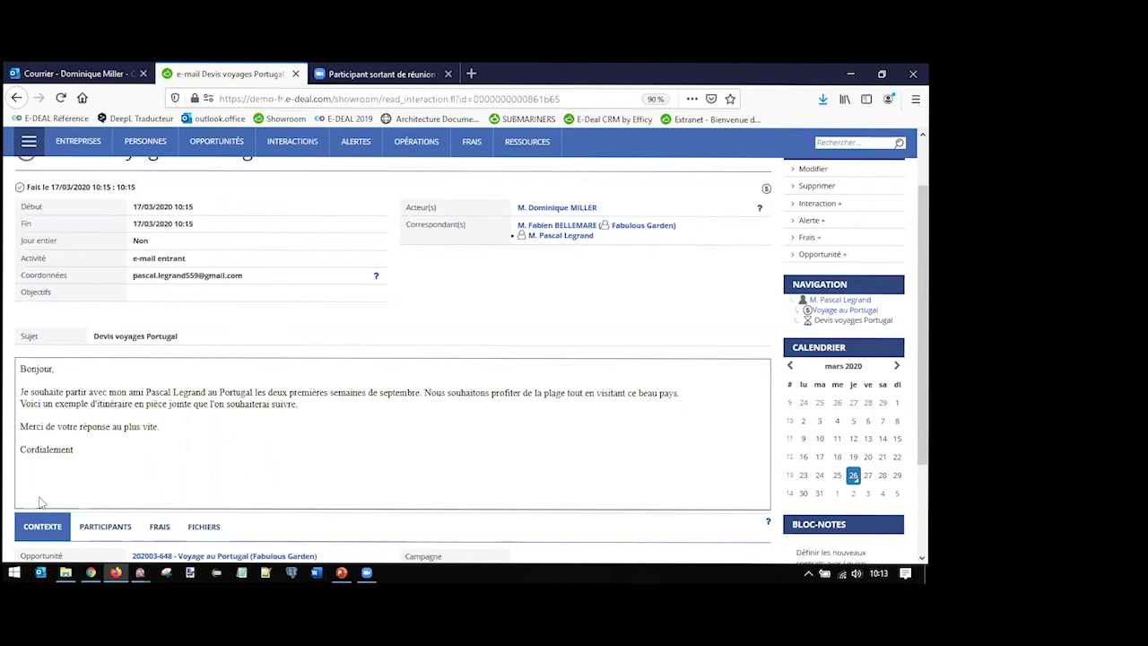
scroll(40, 502, "up", 2)
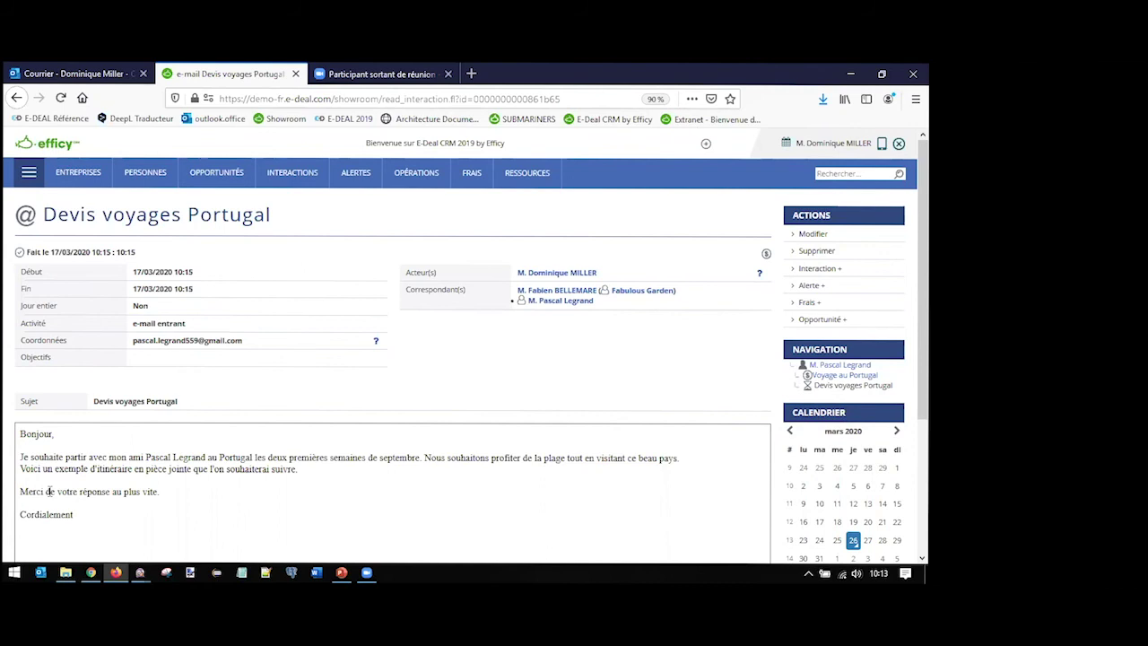
Switch to the PowerPoint webinar presentation, start the slide show from slide 5 and advance to slide 7 on the Gmail and Outlook plug-in.
left_click(340, 571)
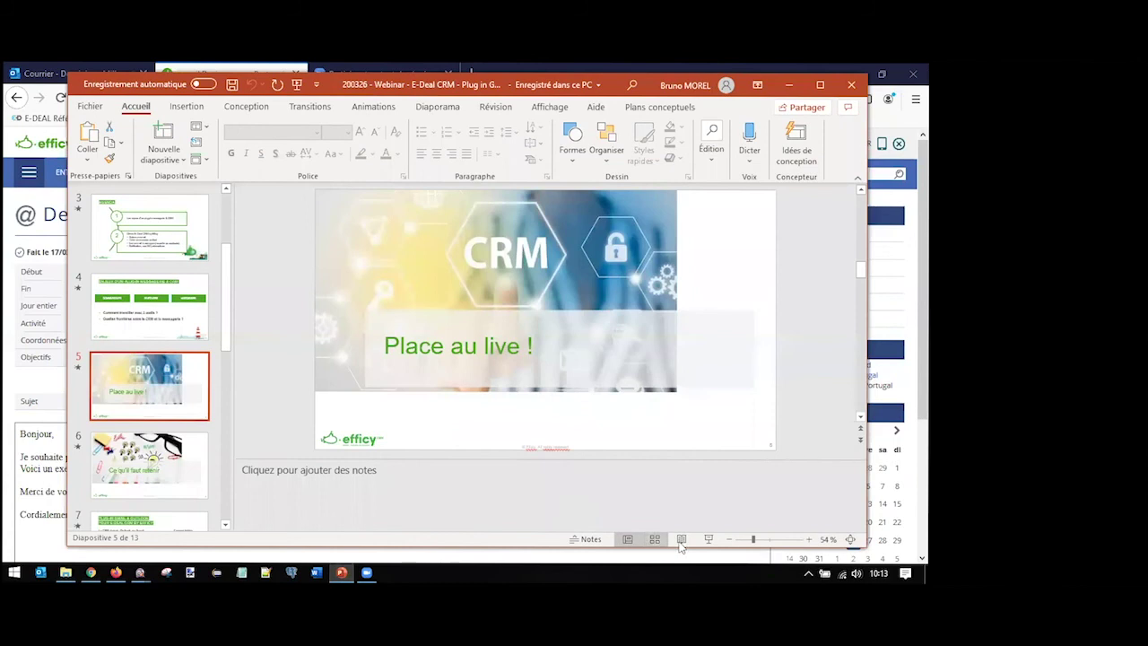
left_click(715, 541)
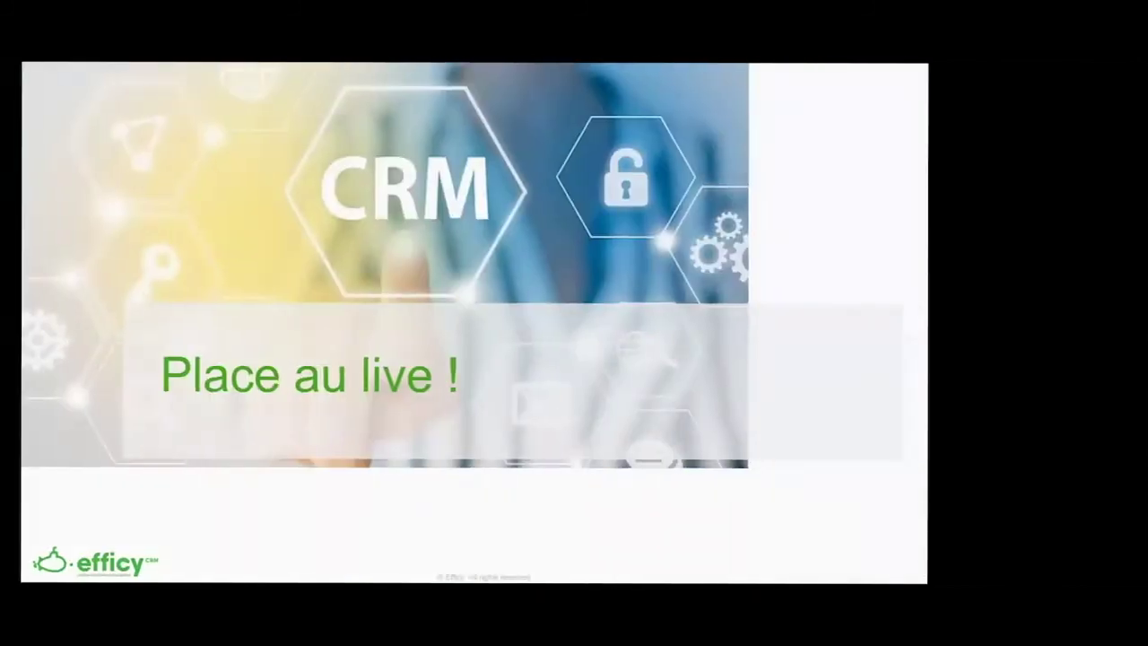
key("Right")
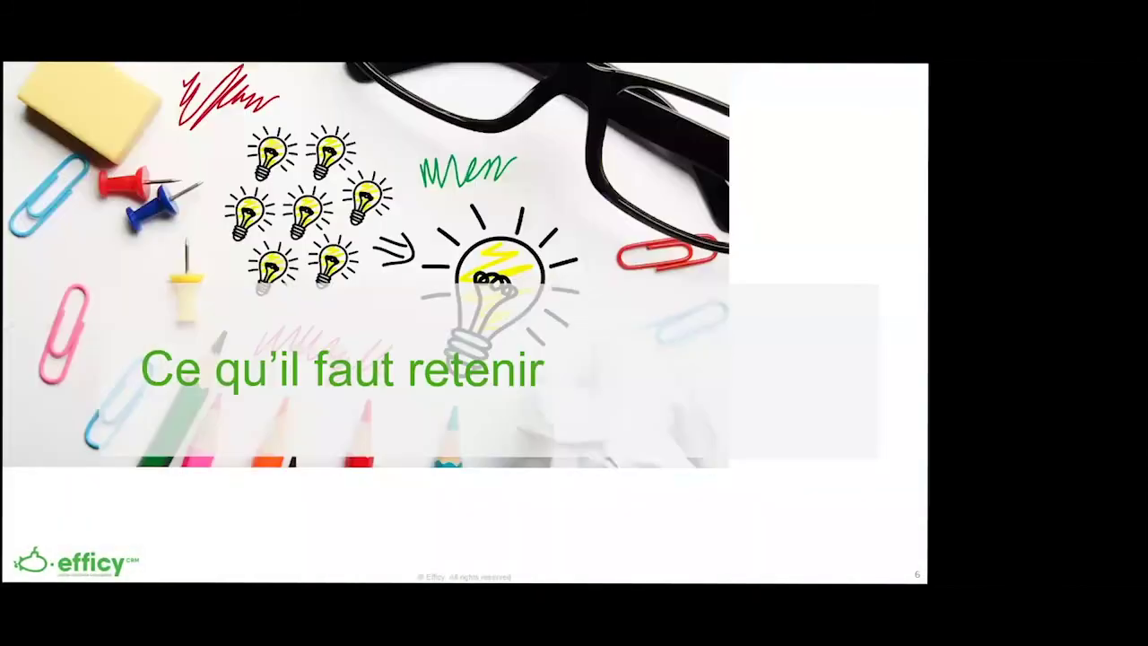
key("Right")
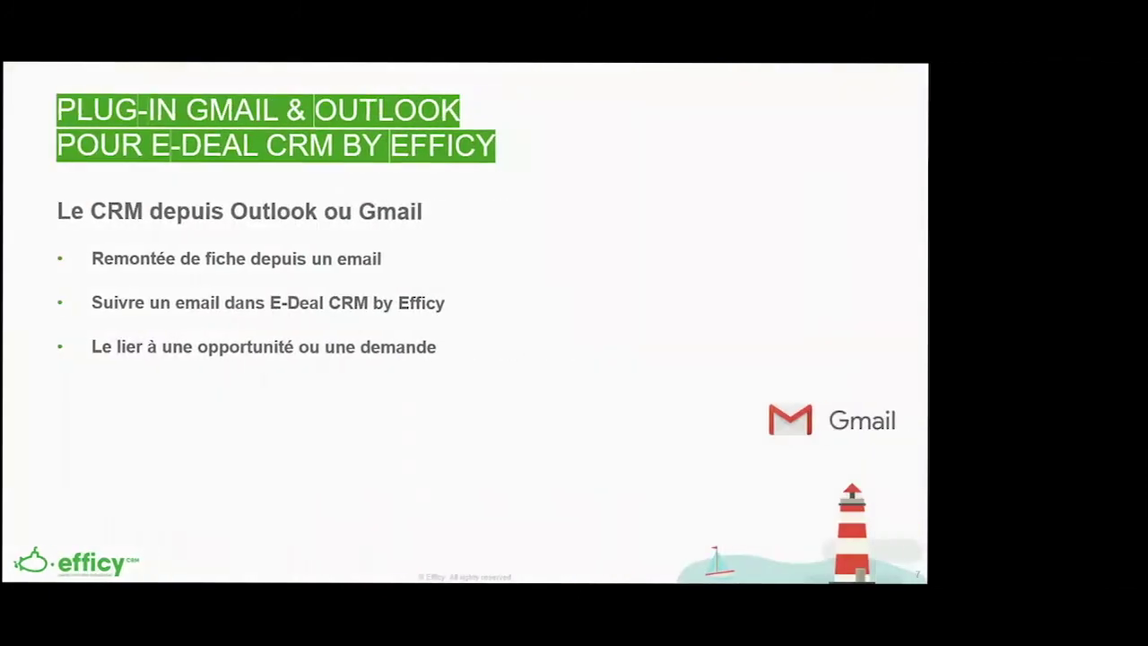